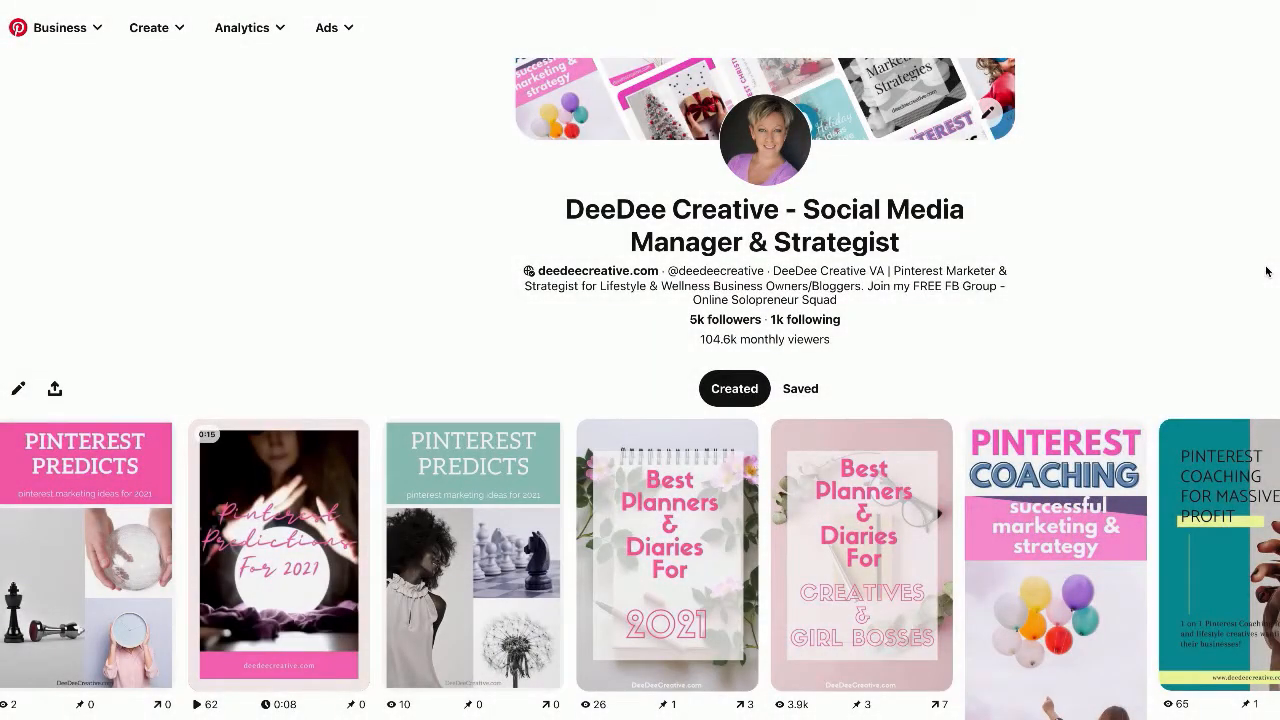
# Start creating a new Pin from the business profile.
pyautogui.scroll(-3, 1197, 302)
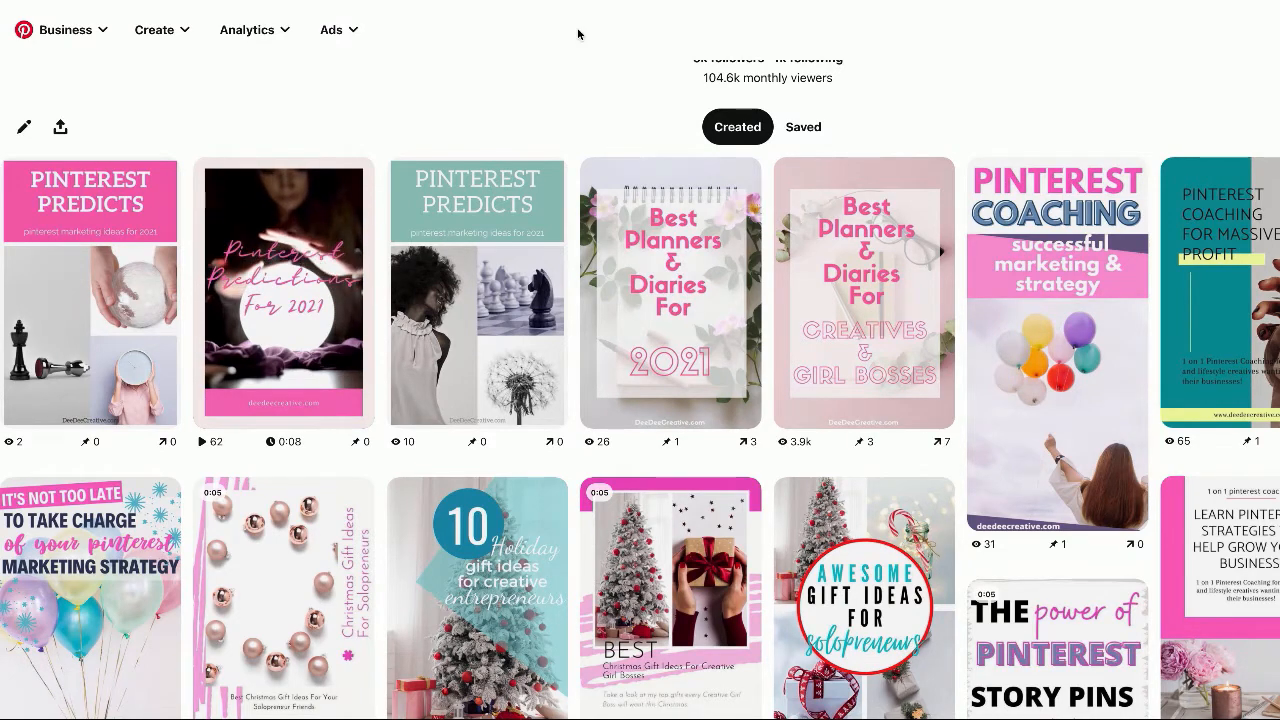
pyautogui.scroll(1, 626, 77)
pyautogui.scroll(5, 637, 90)
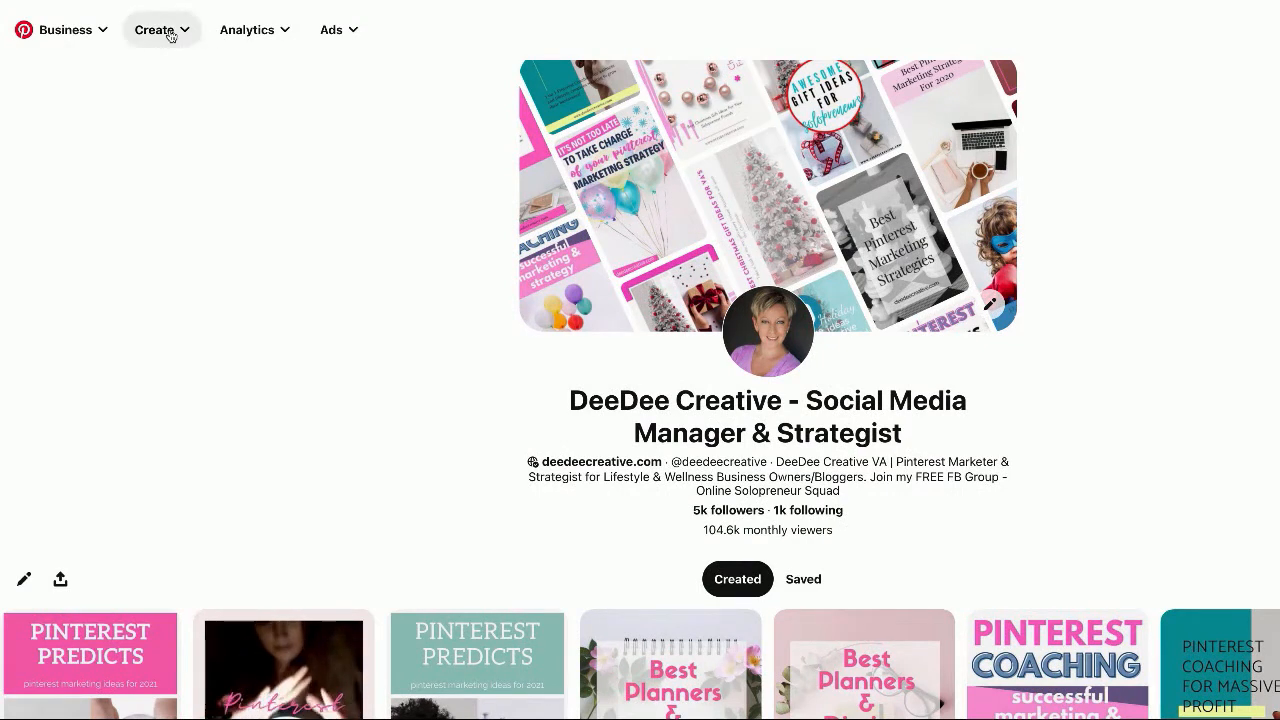
pyautogui.click(170, 33)
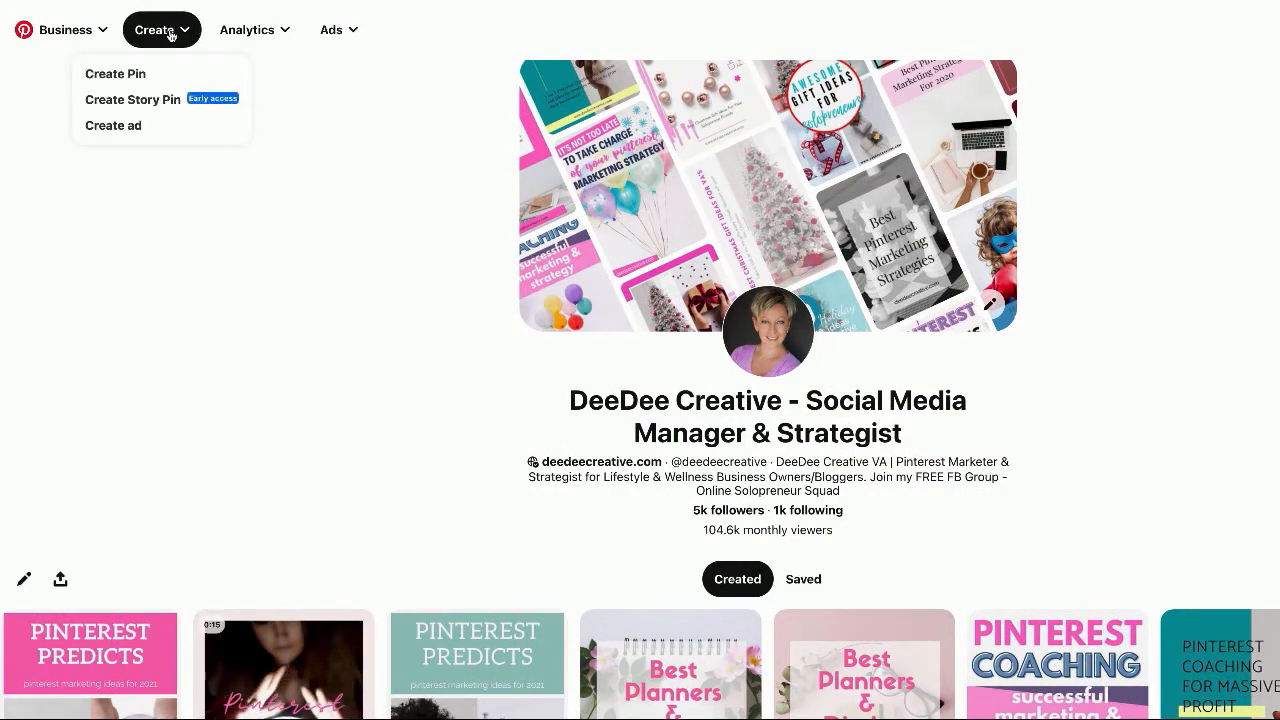
pyautogui.click(134, 74)
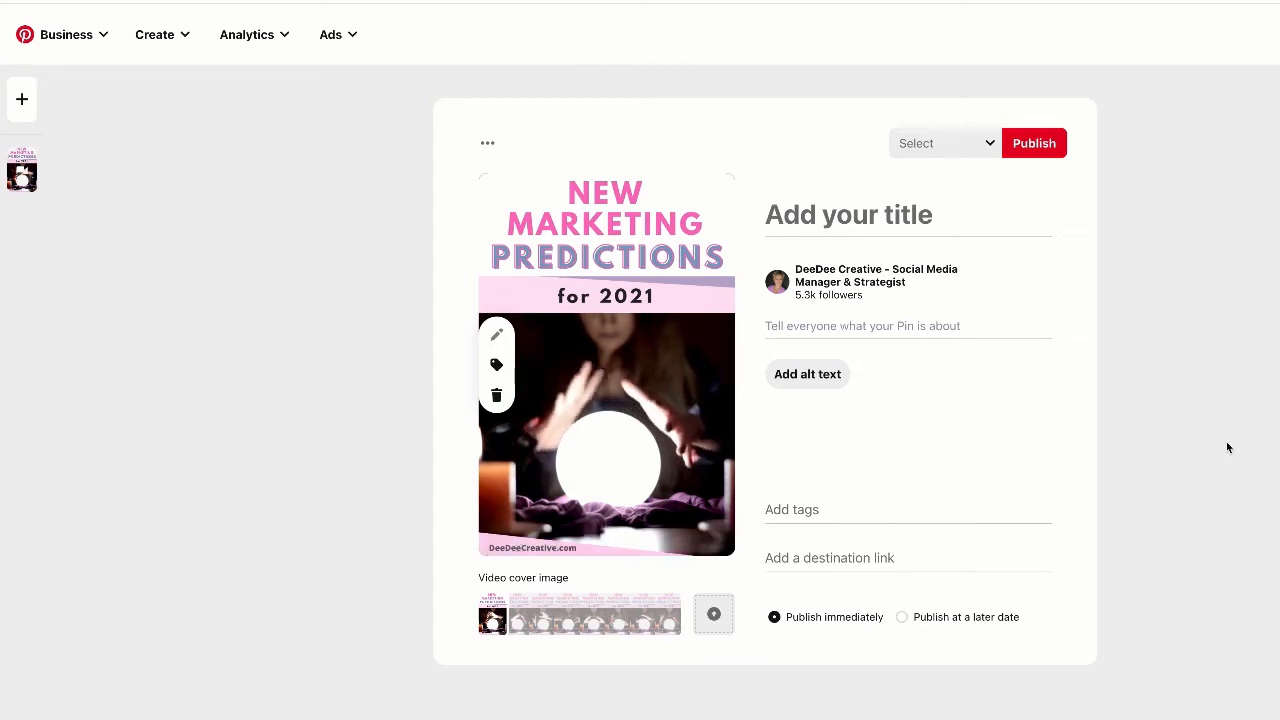
# Title the video Pin 'New Marketing Predictions For 2021'.
pyautogui.click(906, 216)
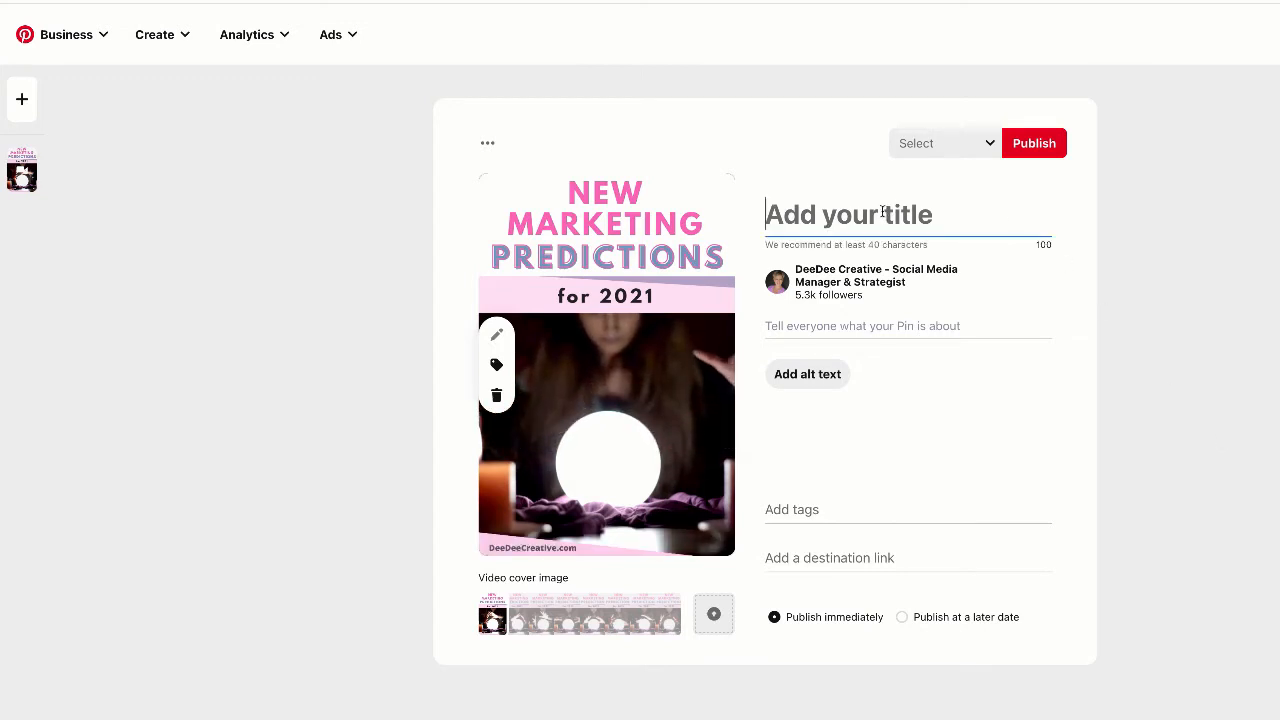
pyautogui.write('New Ma')
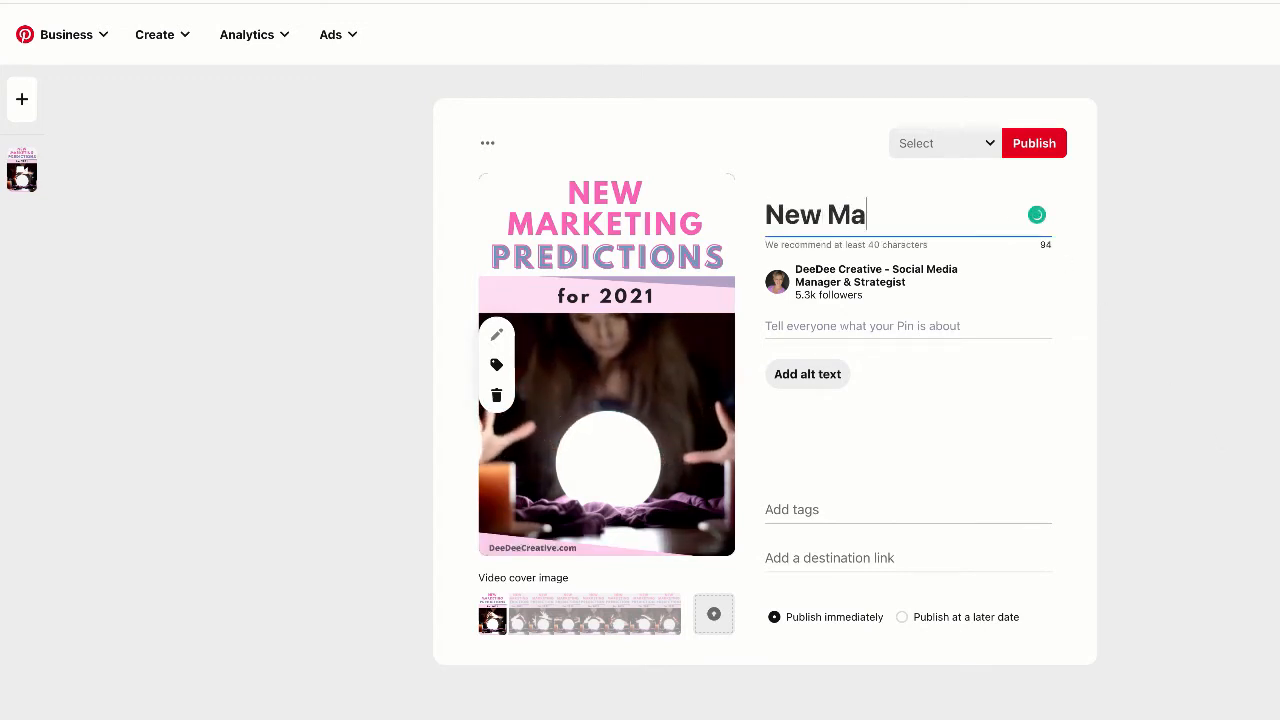
pyautogui.write('rketing P')
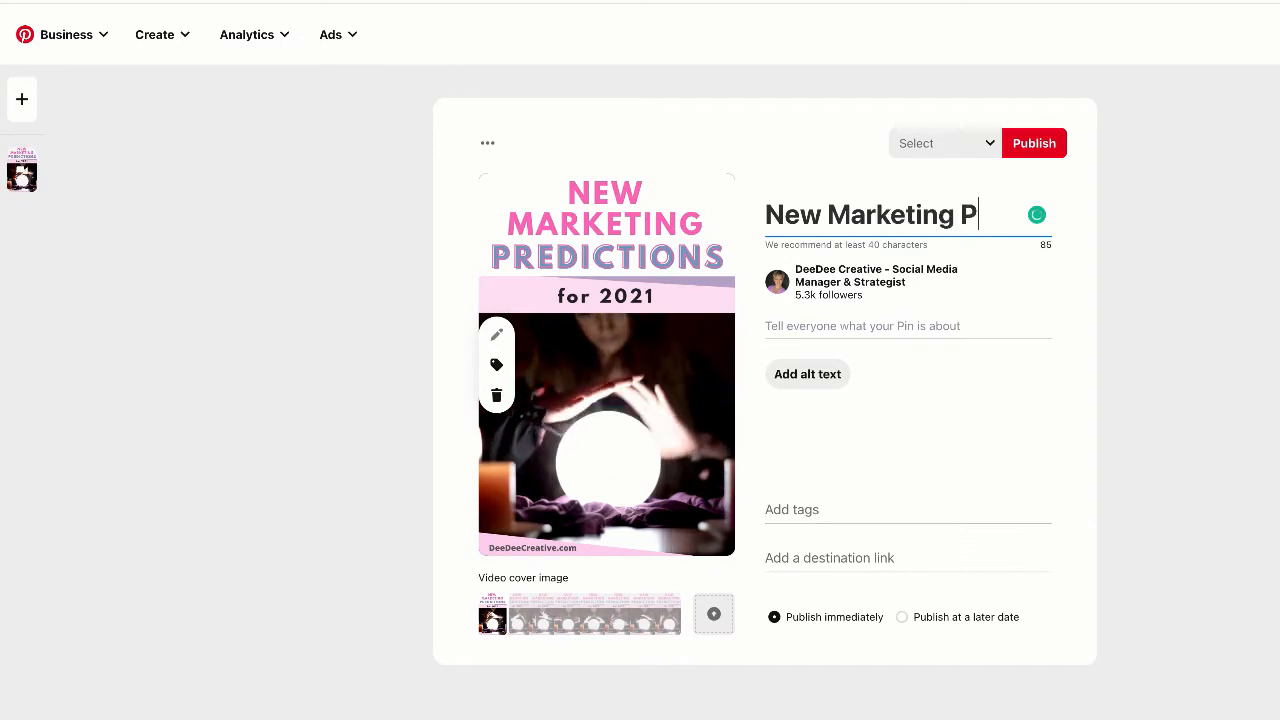
pyautogui.write('redixt')
pyautogui.press('BackSpace')
pyautogui.press('BackSpace')
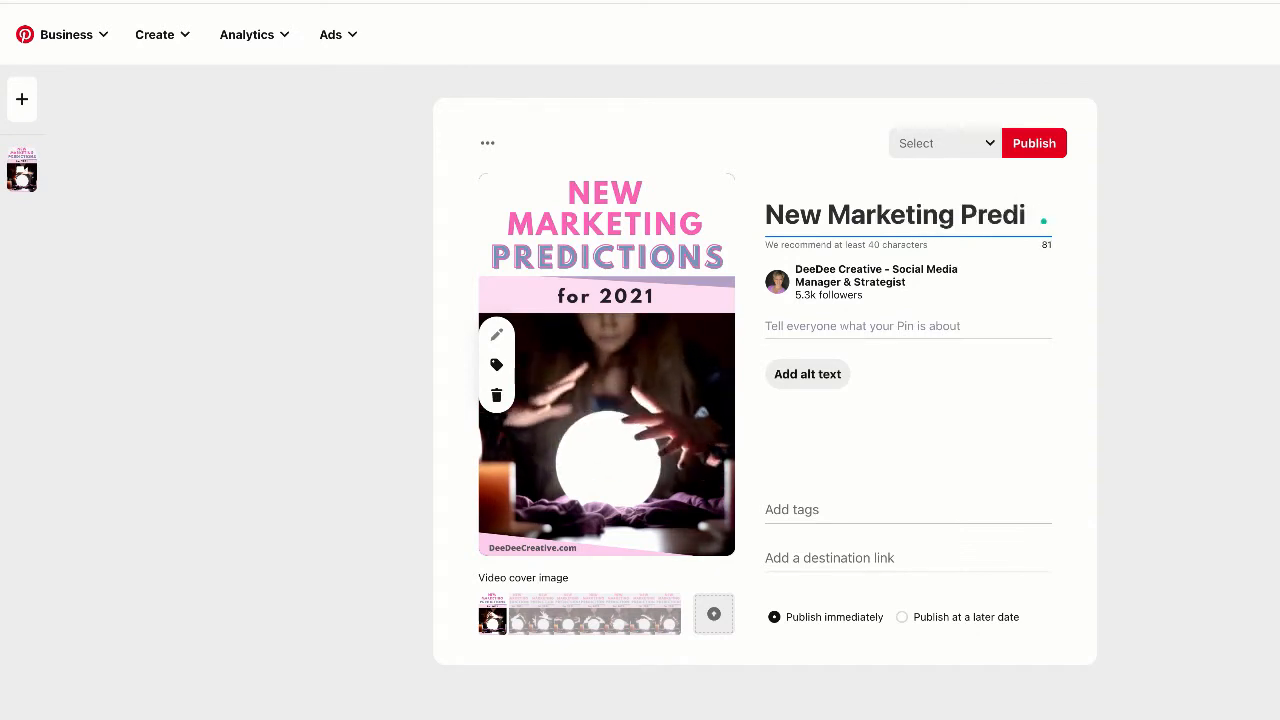
pyautogui.write('ctions For 2021')
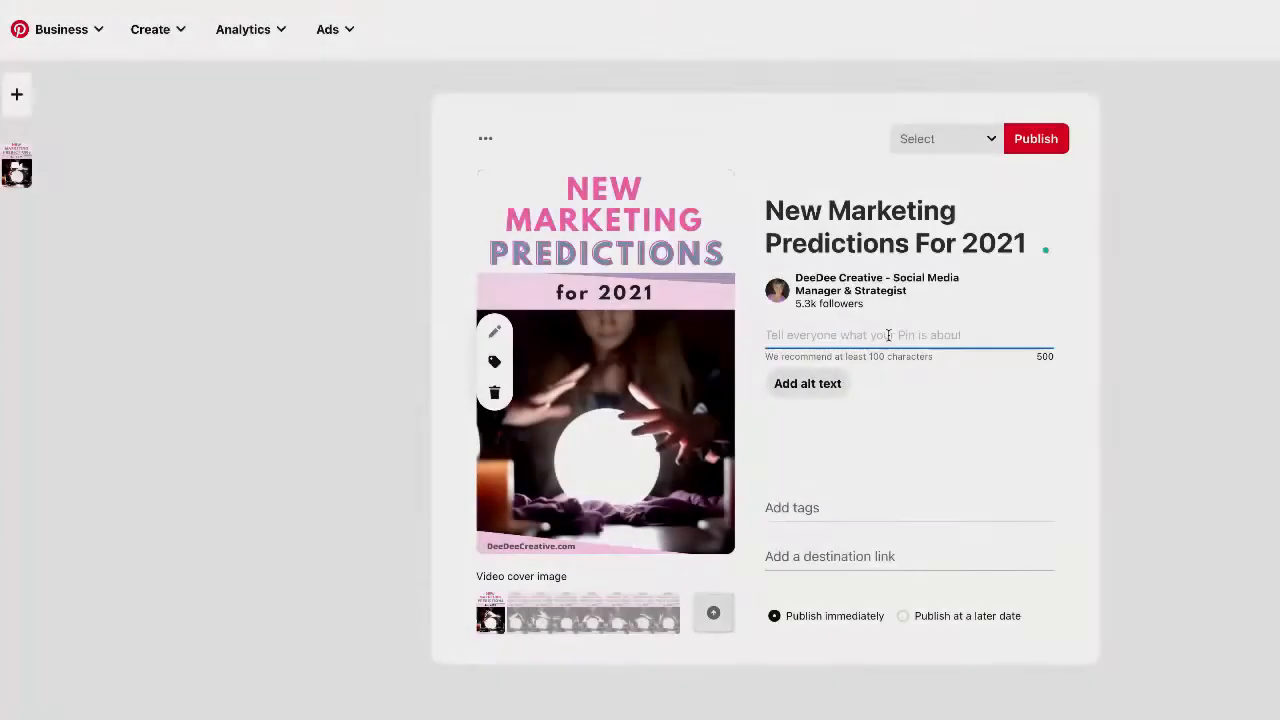
# Enter the Pin description beginning 'Pinterest Predicts is a soon to be trending report for 2021.' and split it into four paragraphs.
pyautogui.write('Pinterest Predicts is a soon to be trending report for 2021. With Pinterest easily the best place to go to for inspiration and planning, Pinterest Predicts gives you a full report on trend predictions for the upcoming year. Filter your search by Audience or Topic and you can easily plan your marketing strategy for the year. Use the "not yet trending" report as your crystal ball into the future. Learn more with my follow along video tutorial.')
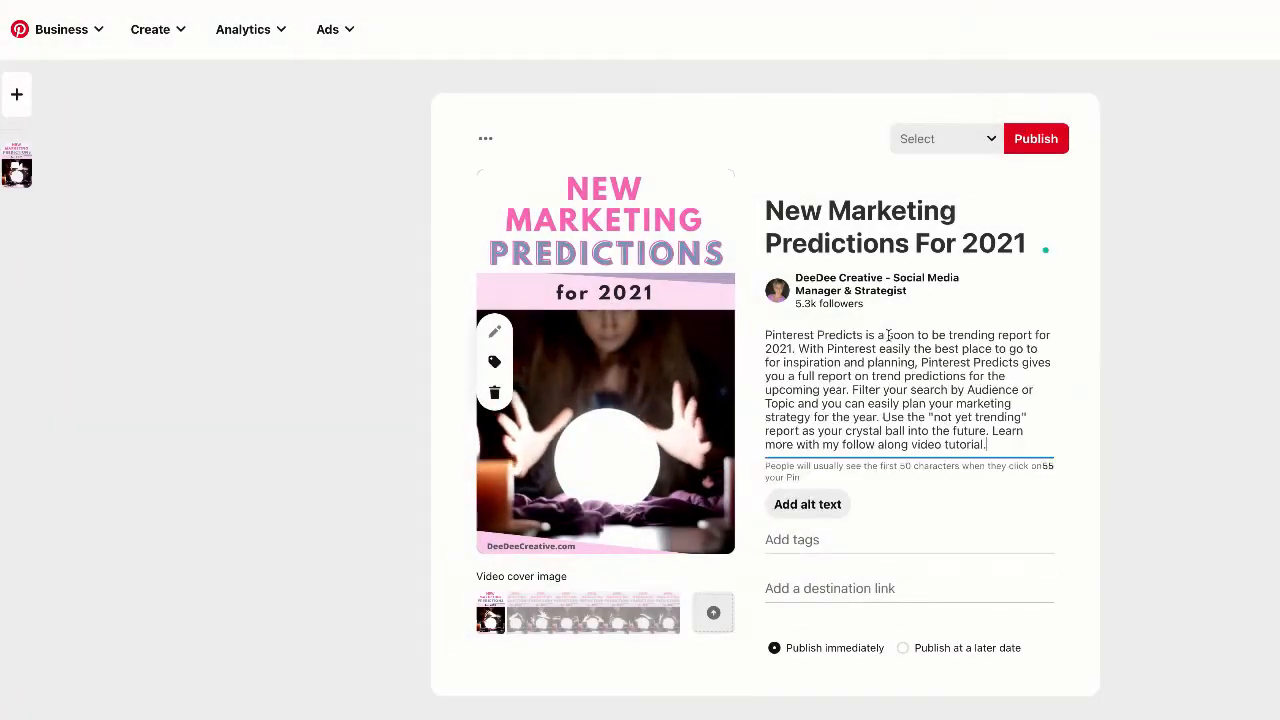
pyautogui.click(801, 348)
pyautogui.press('Return')
pyautogui.press('Return')
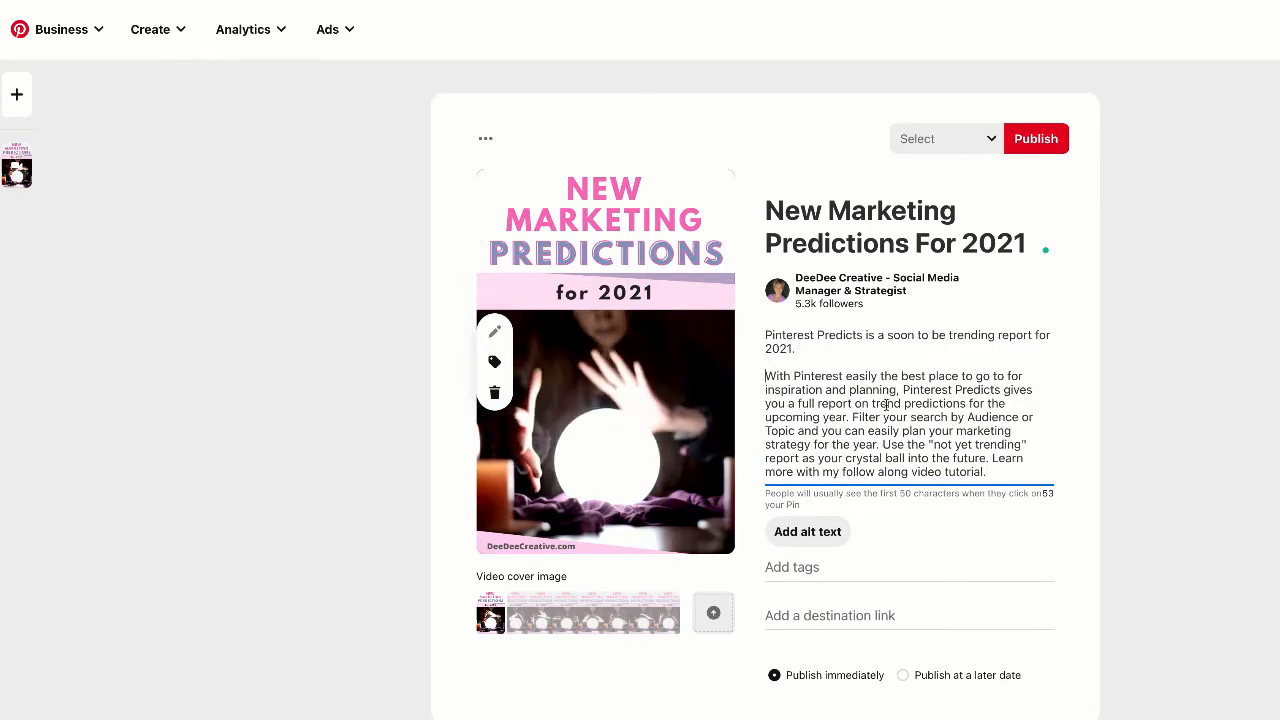
pyautogui.click(852, 416)
pyautogui.press('Return')
pyautogui.press('Return')
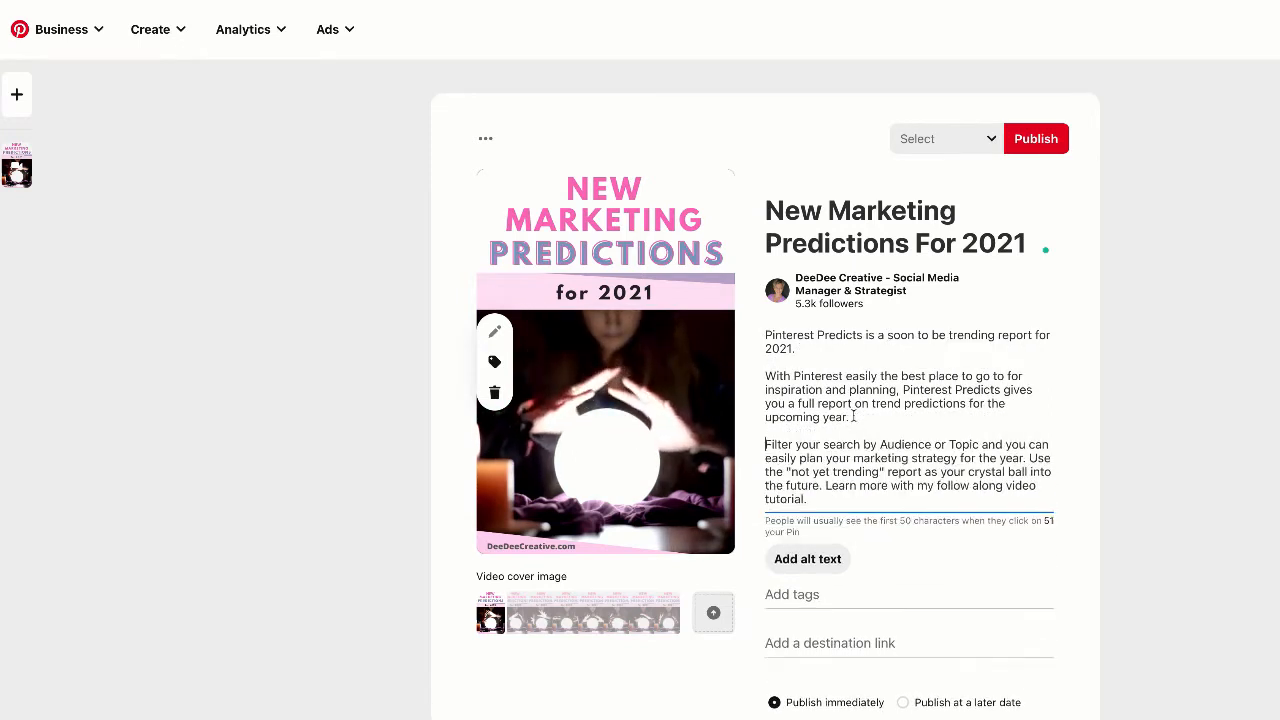
pyautogui.click(1028, 458)
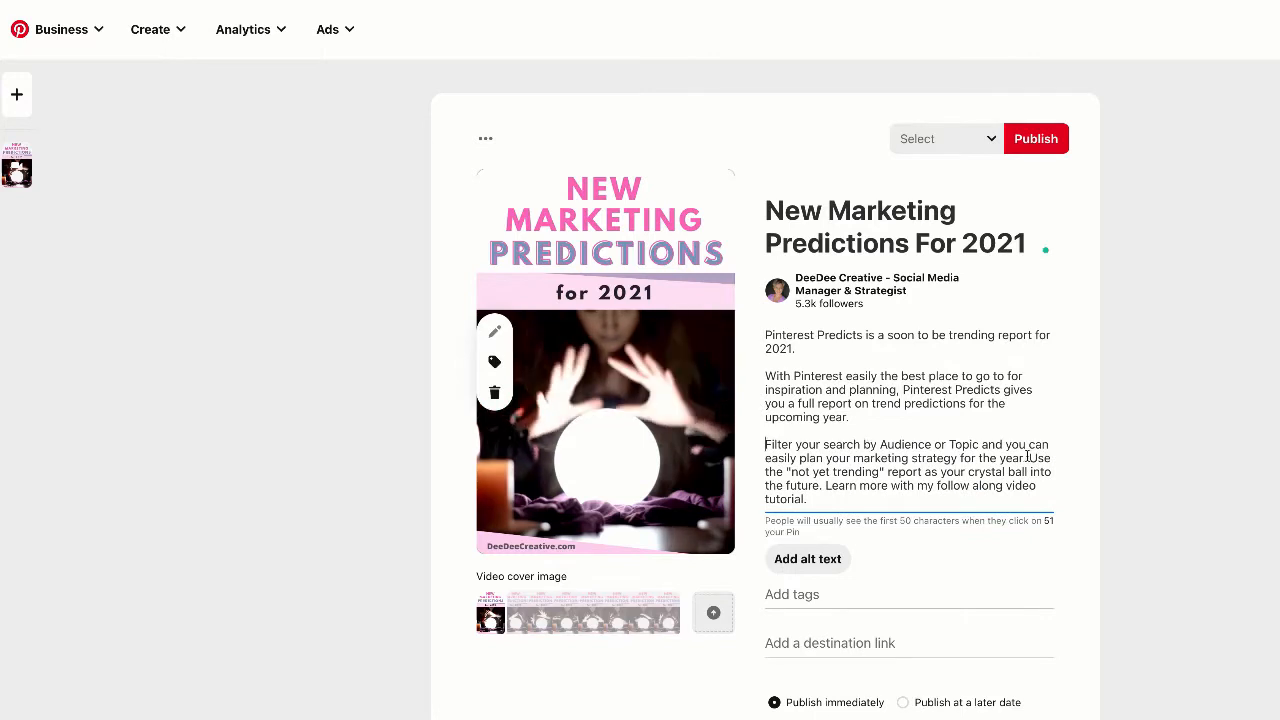
pyautogui.press('Return')
pyautogui.press('Return')
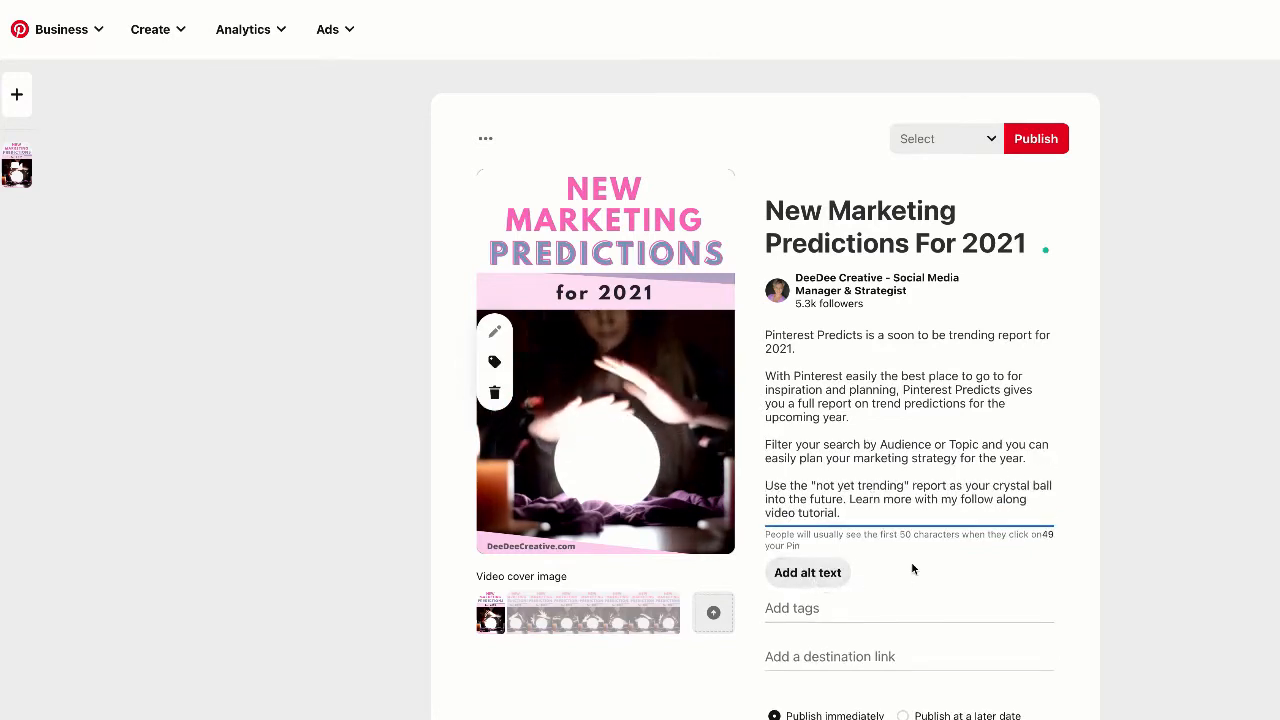
# Paste the blog post URL ending in 'your-future-marketing-trends-with-pinterest/' as the Pin's destination link.
pyautogui.scroll(-1, 912, 561)
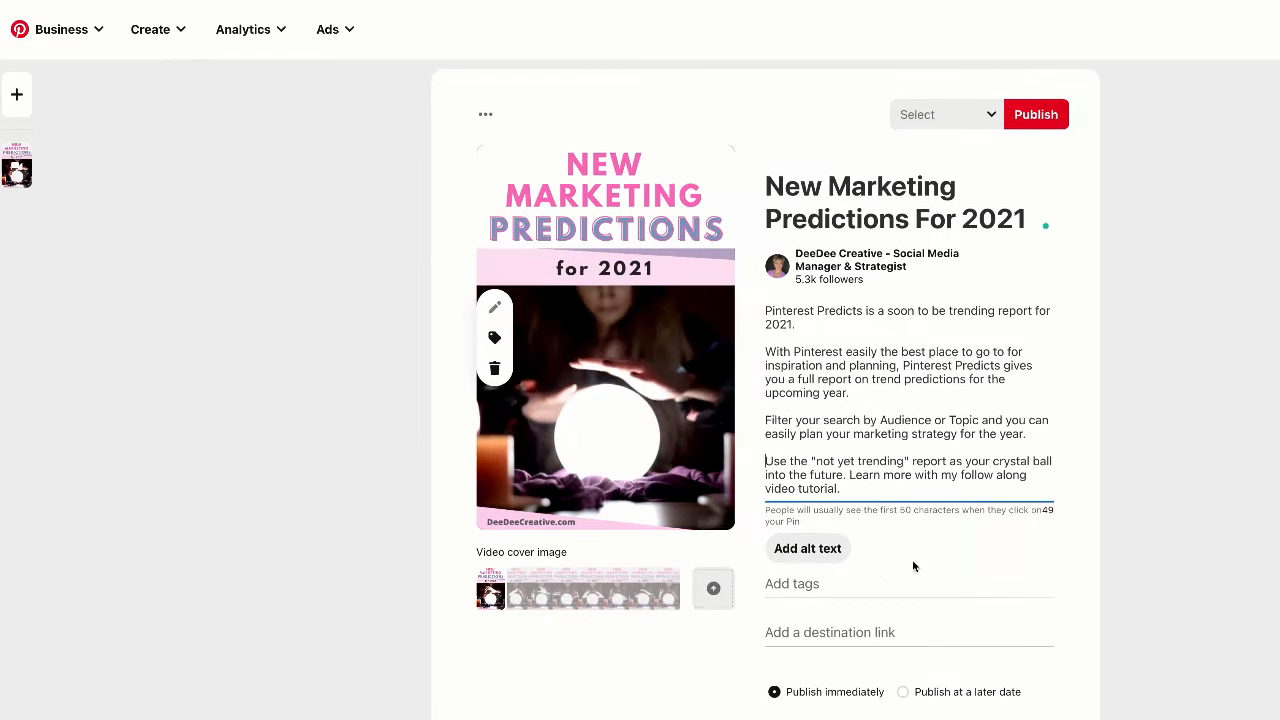
pyautogui.click(809, 585)
pyautogui.click(878, 619)
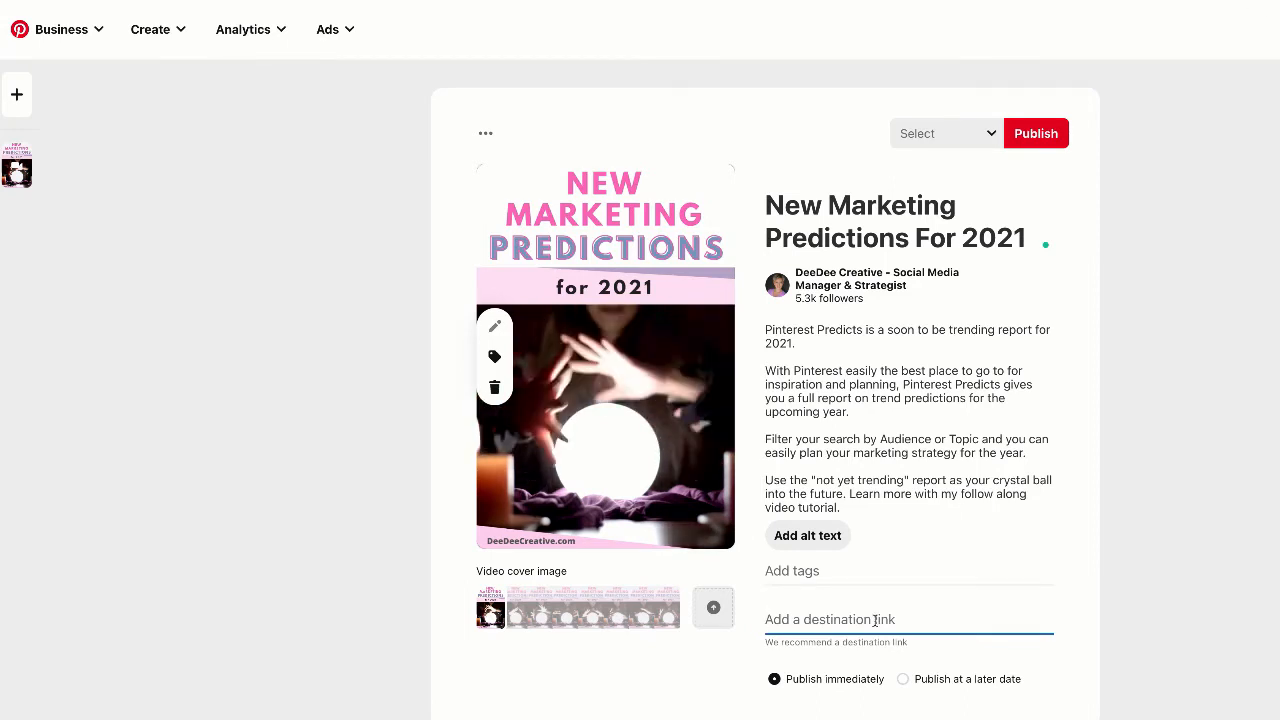
pyautogui.hotkey('ctrl', 'v')
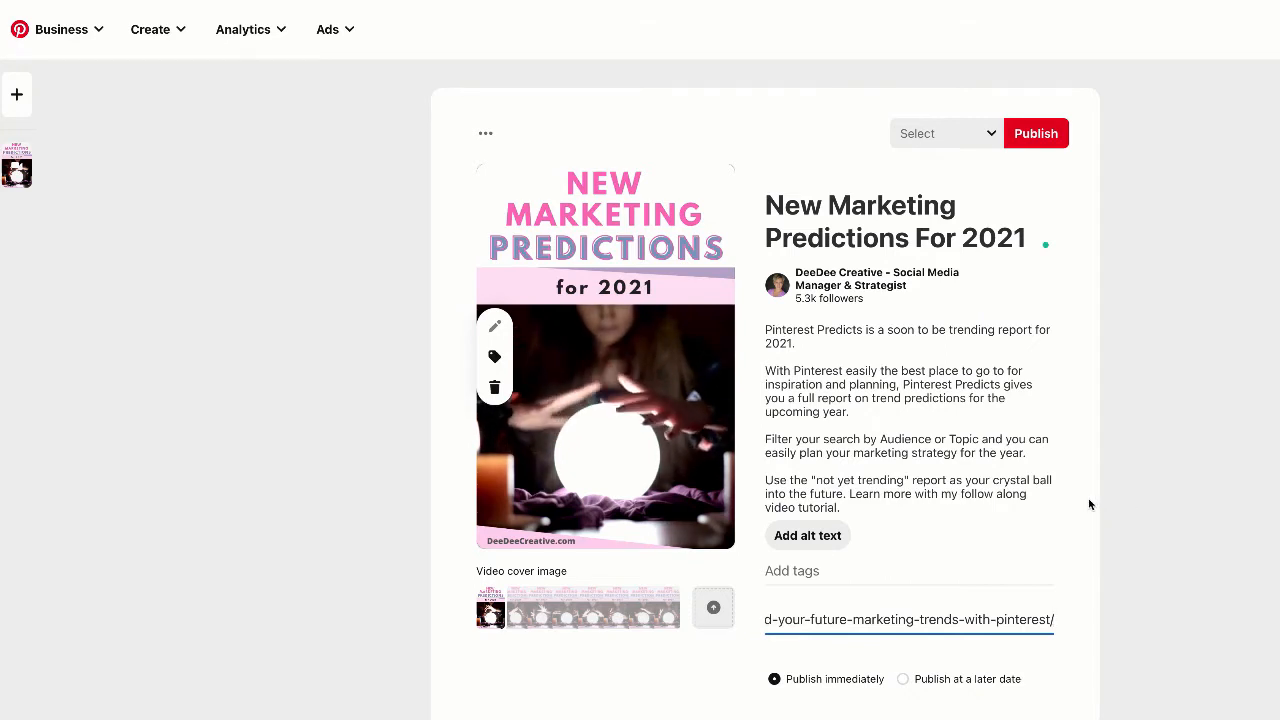
pyautogui.click(706, 677)
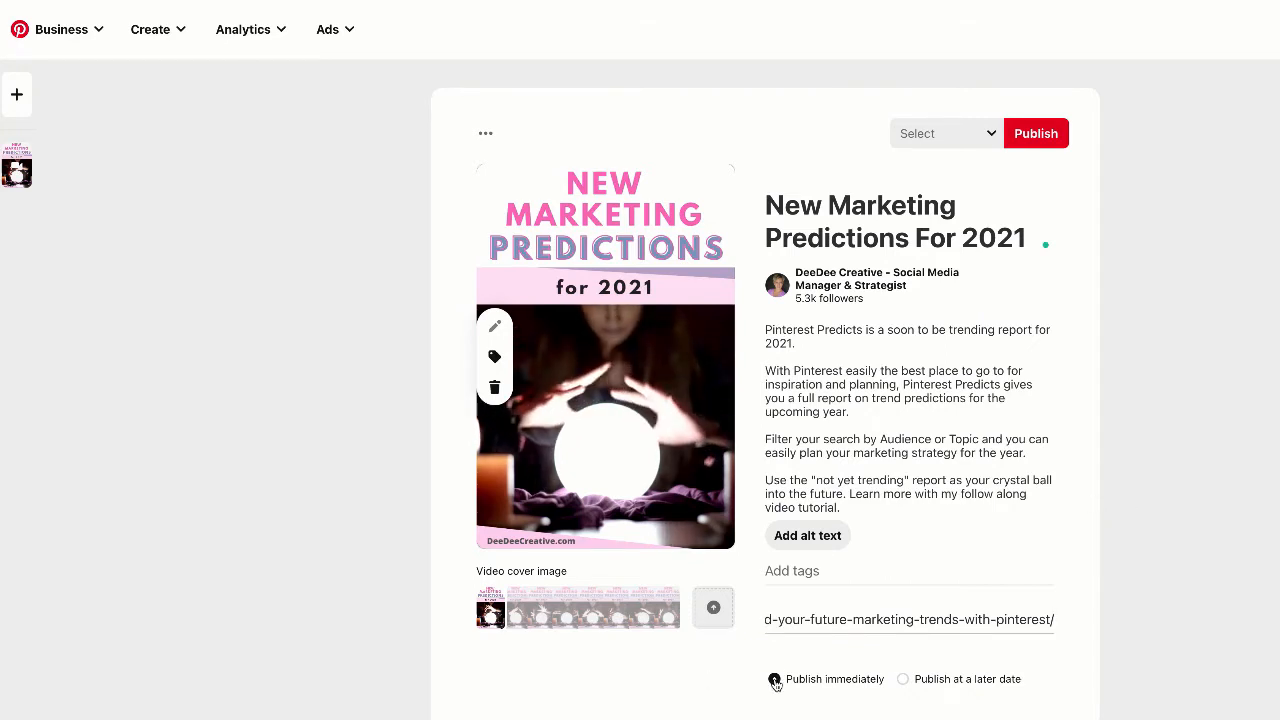
pyautogui.click(903, 680)
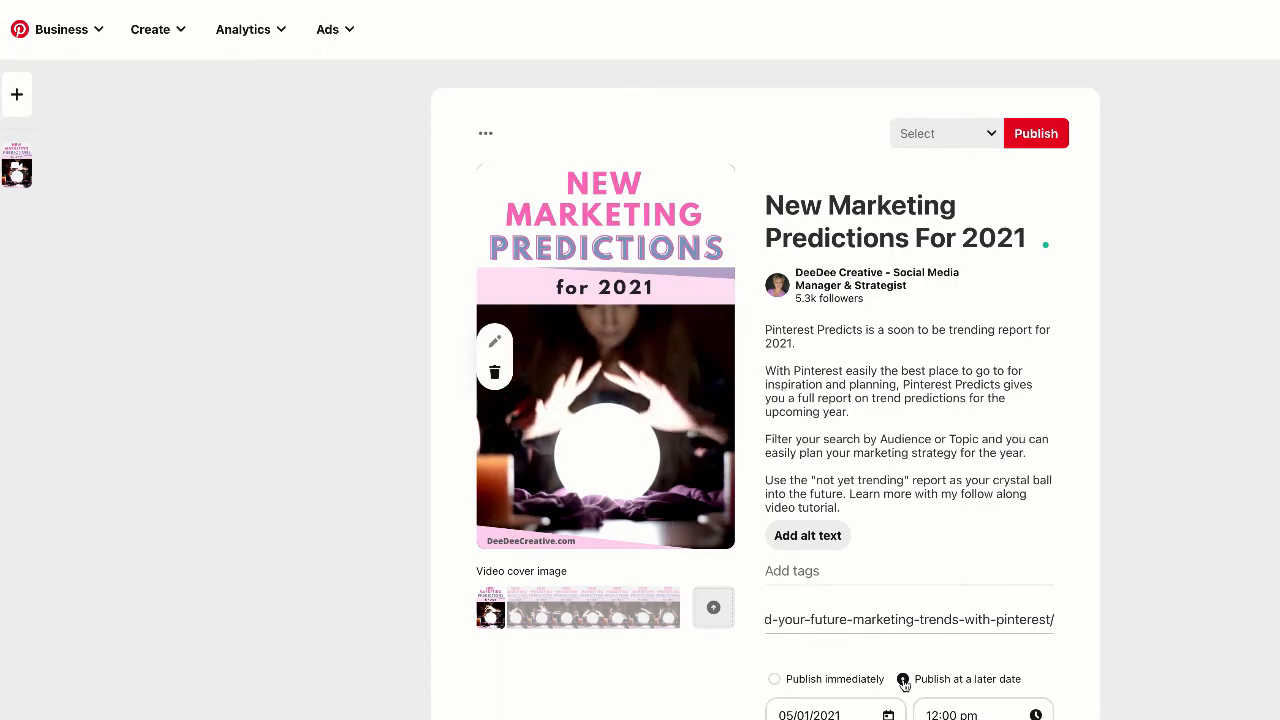
pyautogui.scroll(-1, 1115, 652)
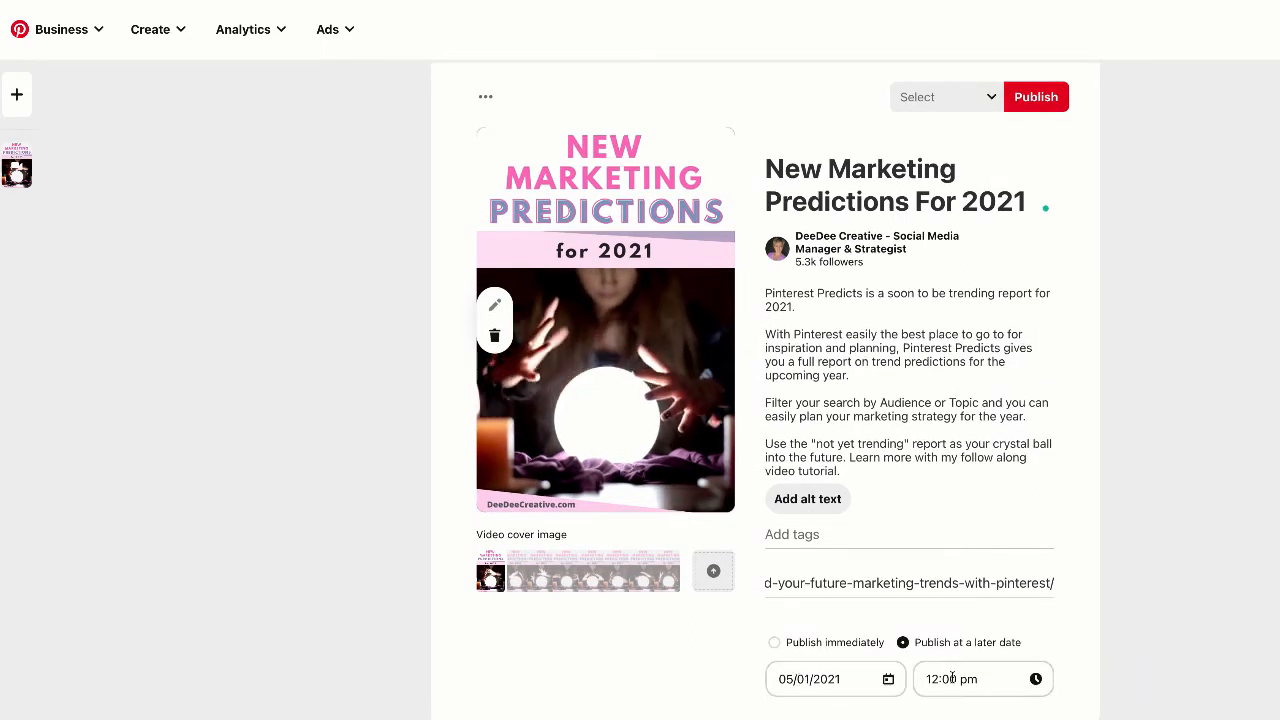
pyautogui.click(776, 646)
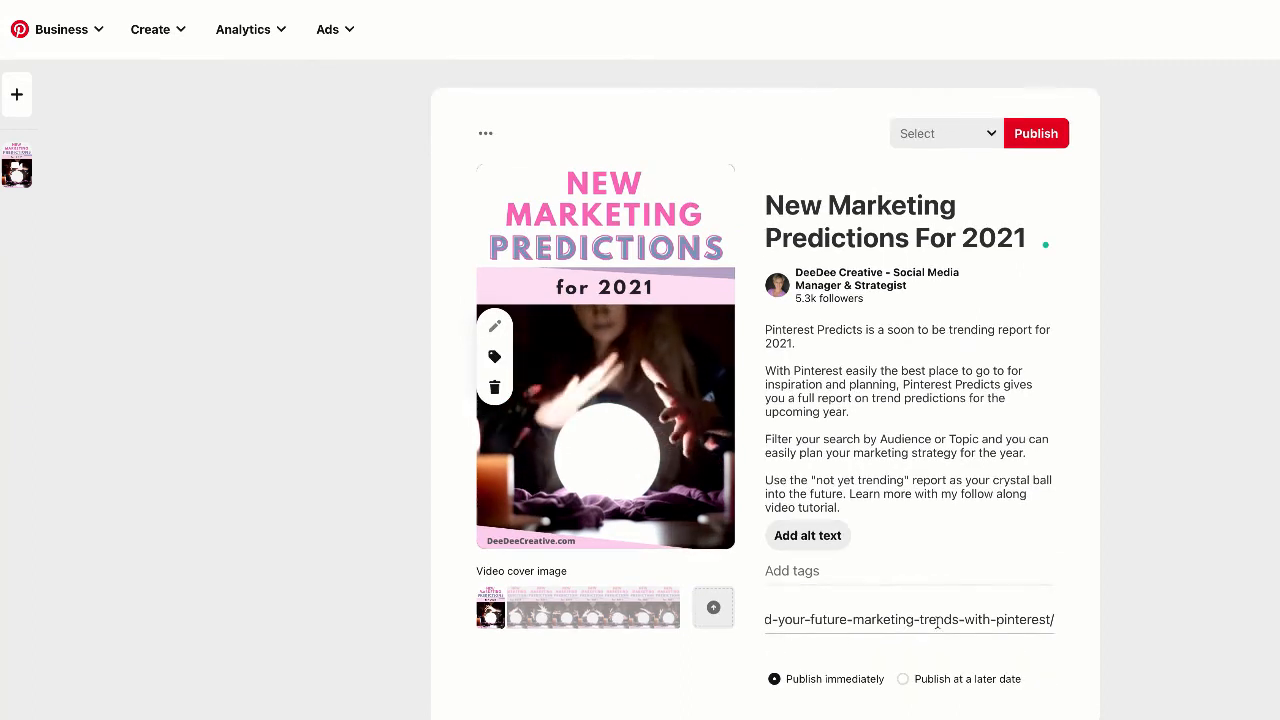
# Publish the Pin to the board 'Blog - DeeDee Creative' without choosing a section.
pyautogui.click(982, 133)
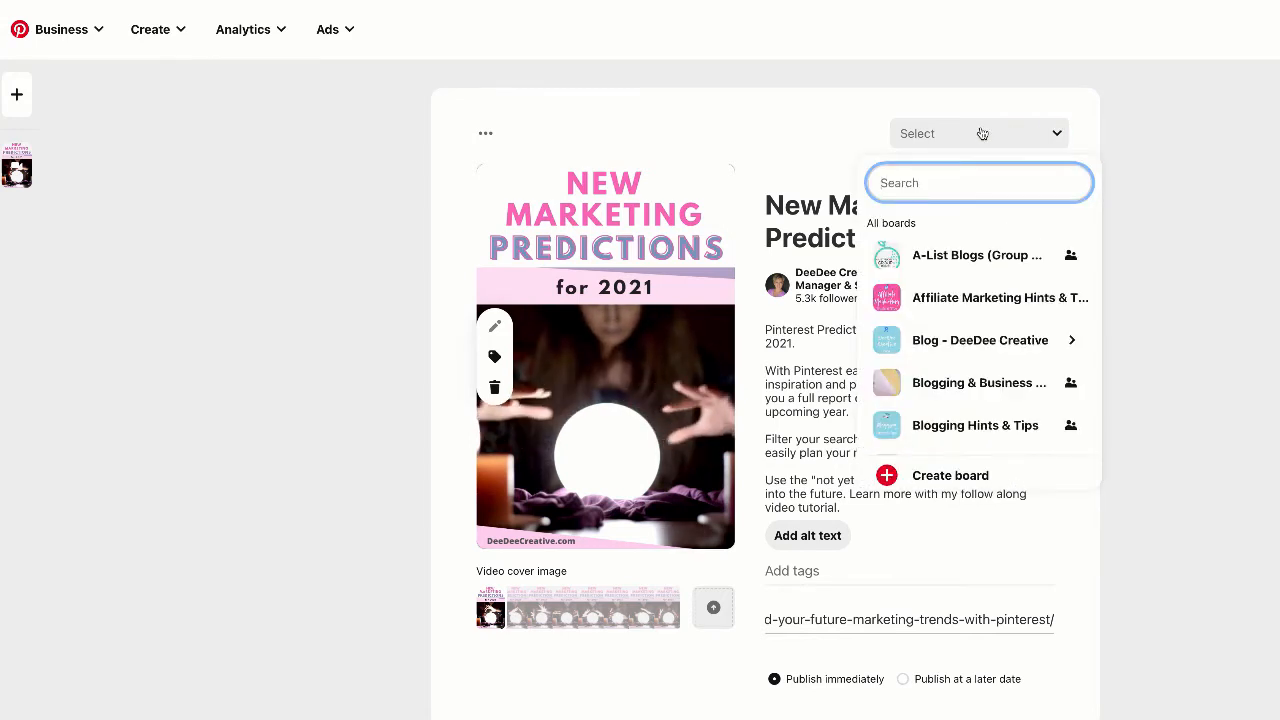
pyautogui.click(978, 341)
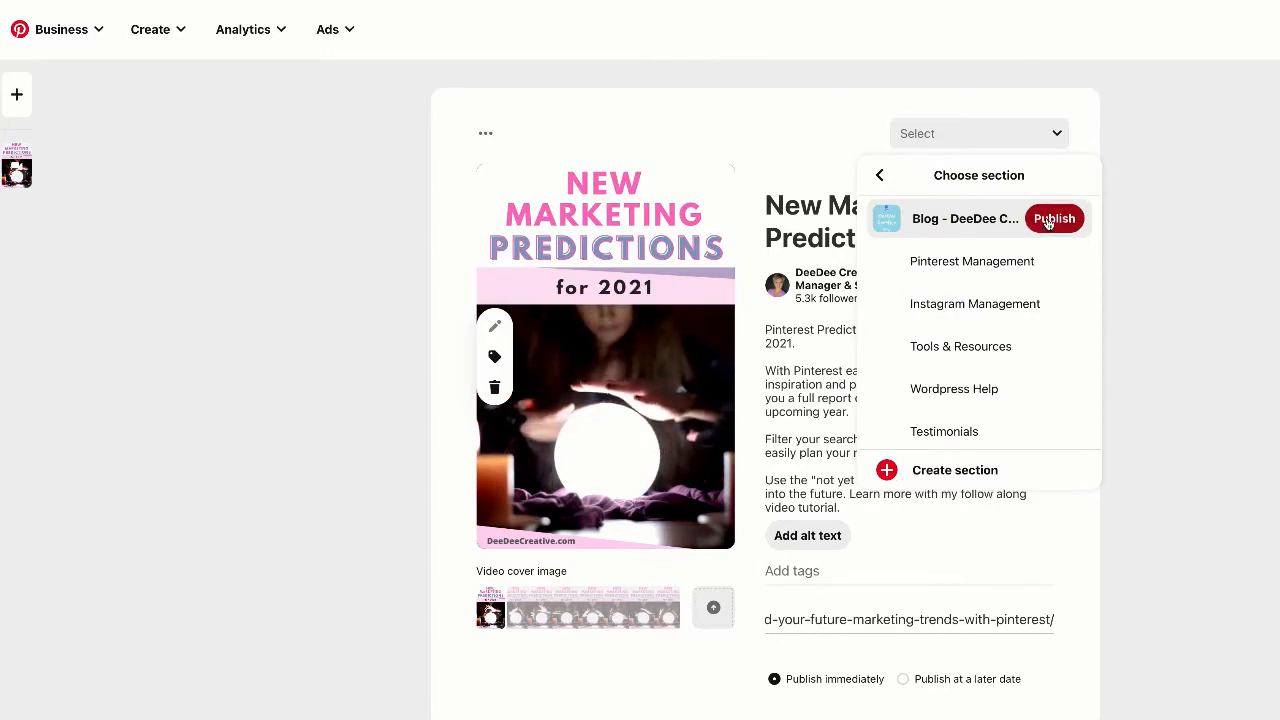
pyautogui.click(1048, 222)
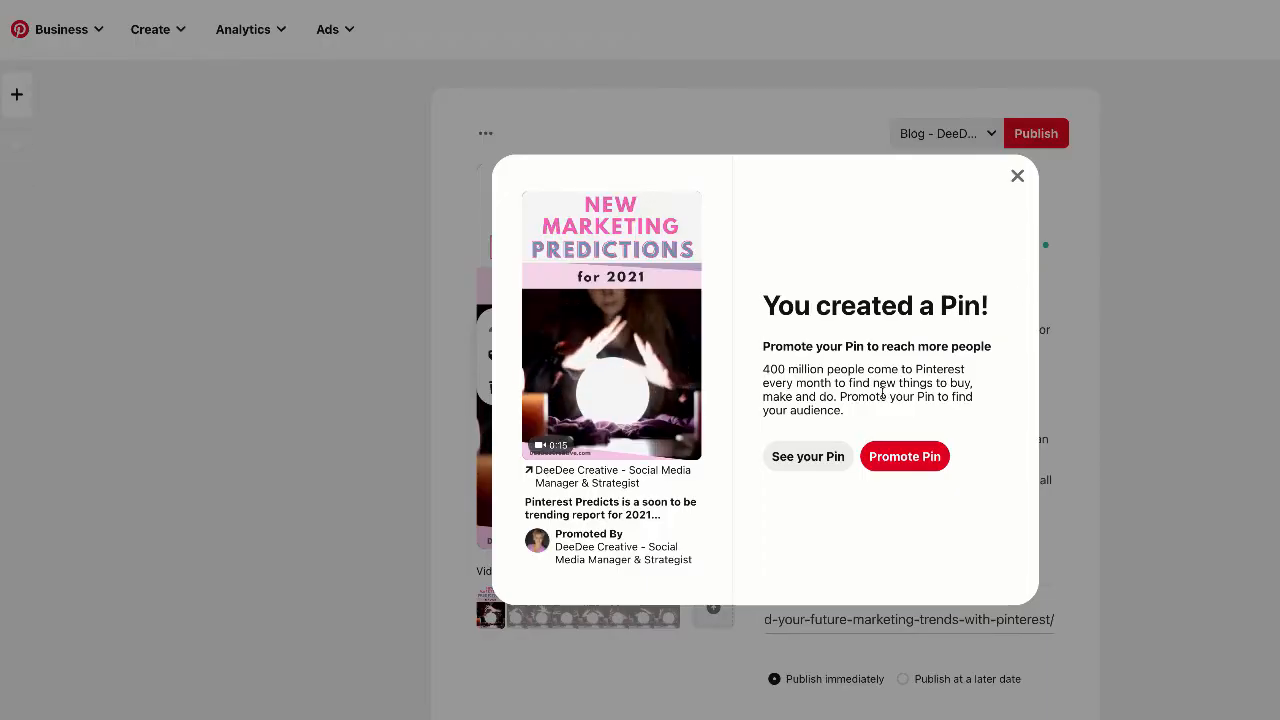
# Open the published Pin, review its details and play its video.
pyautogui.click(811, 458)
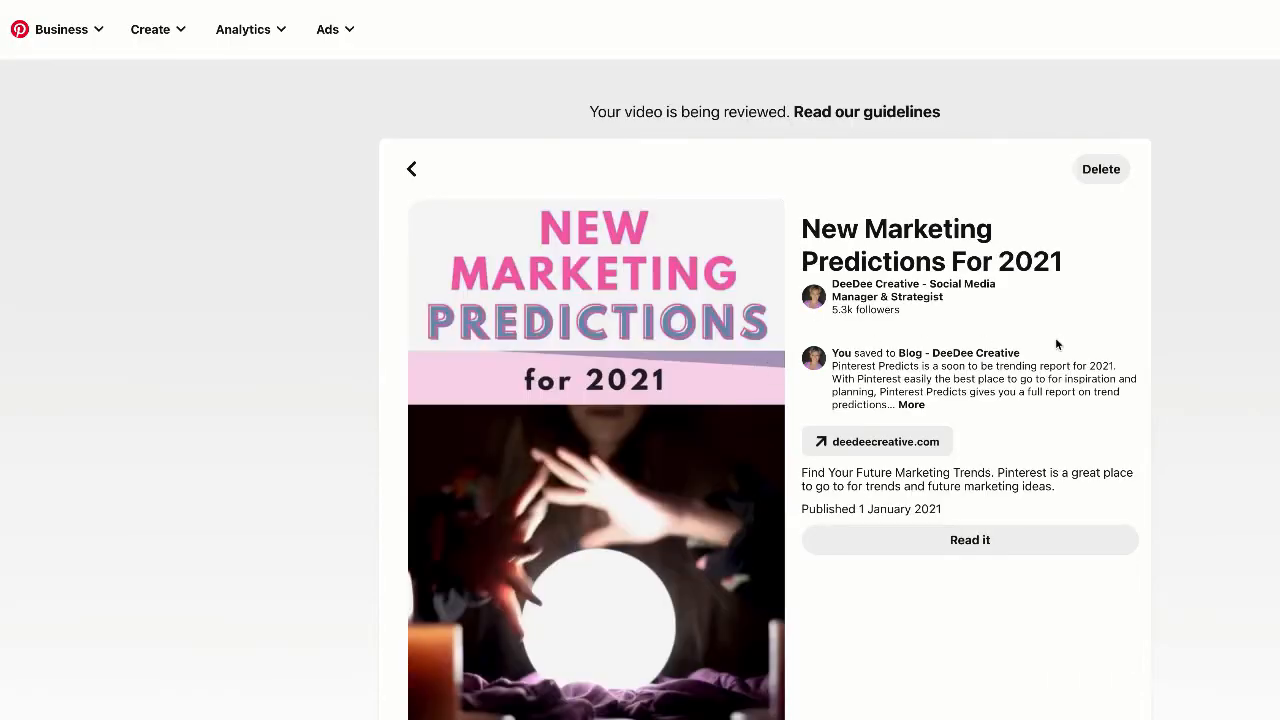
pyautogui.scroll(-2, 1055, 344)
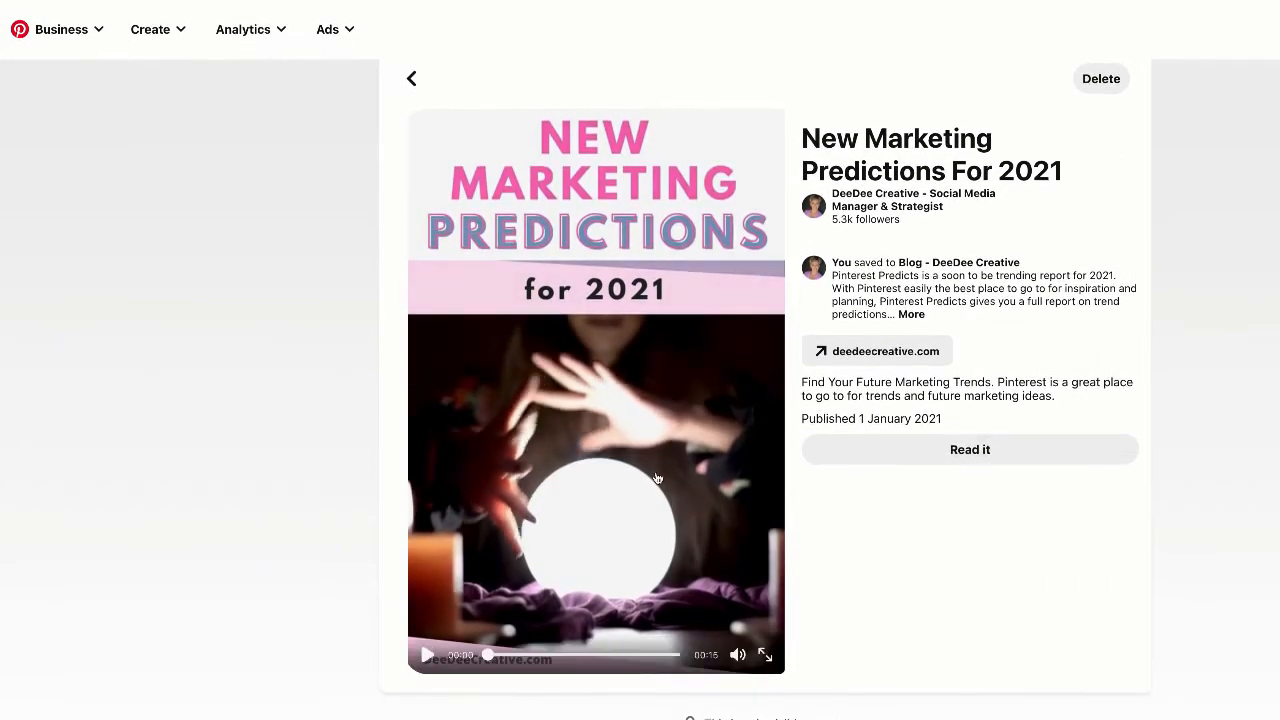
pyautogui.click(428, 654)
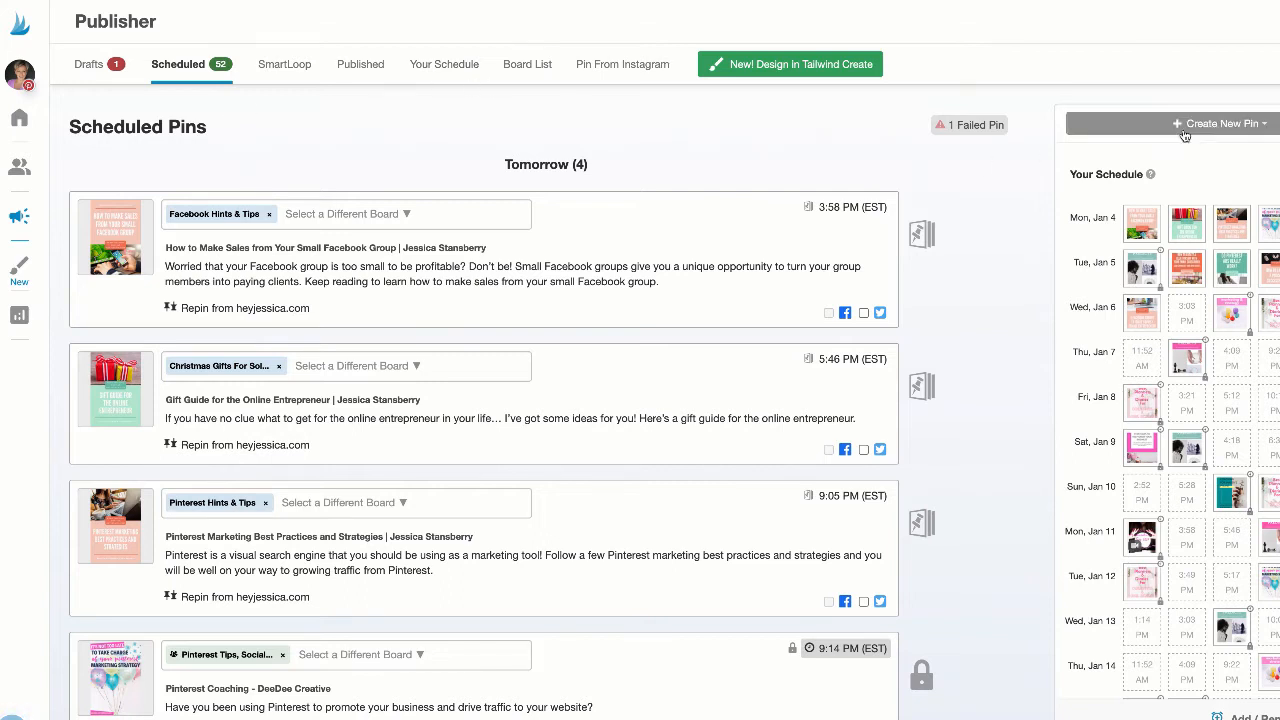
# Switch to Tailwind's Publisher and create a new draft Pin from the New Marketing Predictions video.
pyautogui.click(1221, 125)
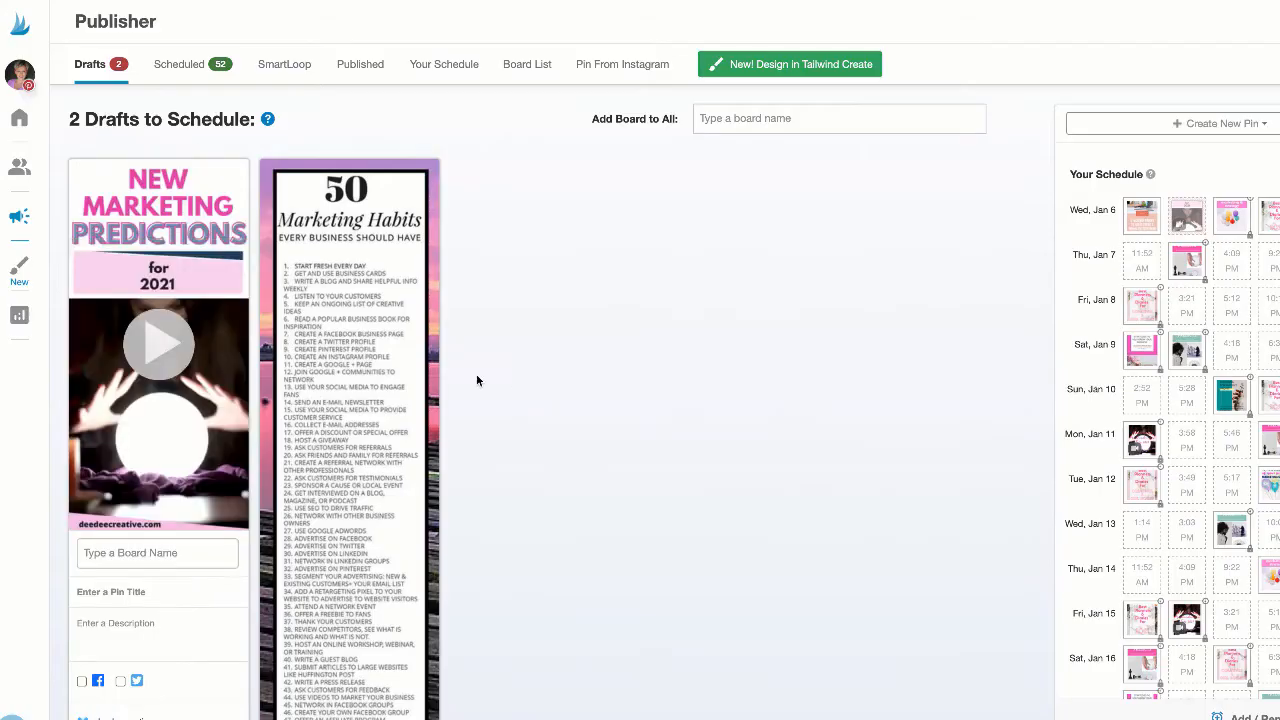
pyautogui.scroll(-2, 235, 402)
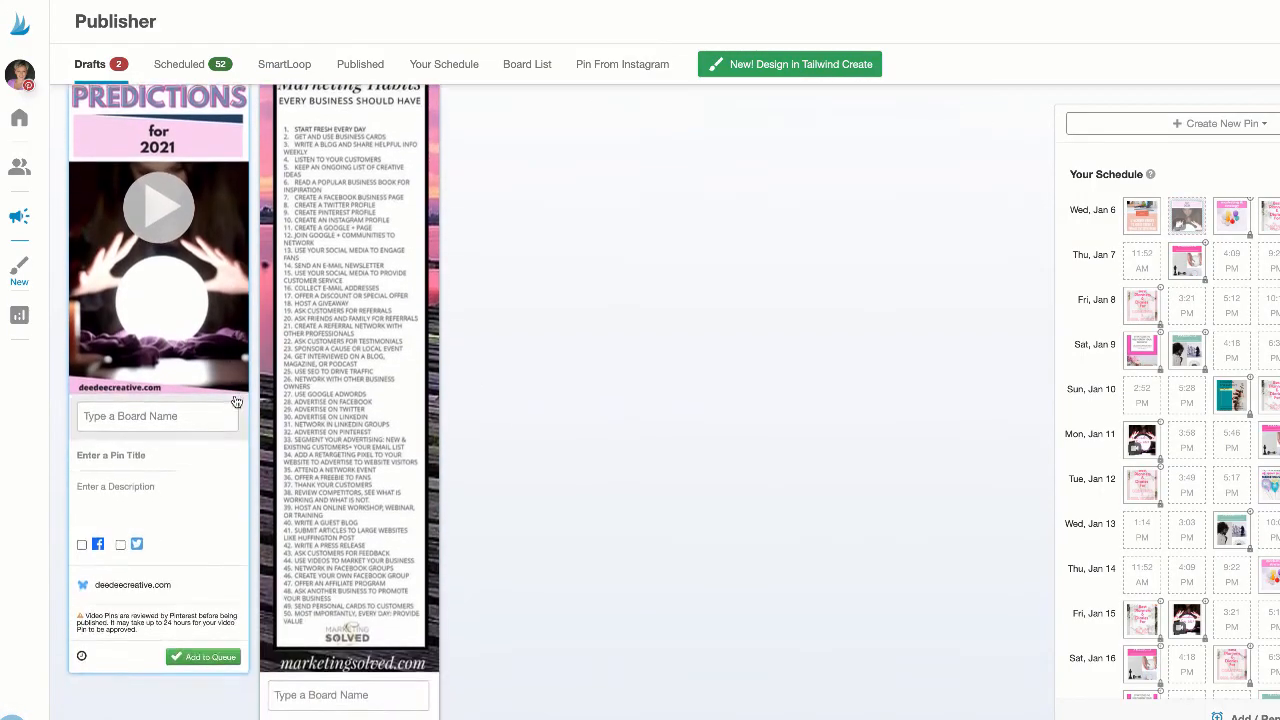
pyautogui.scroll(1, 235, 402)
pyautogui.scroll(-5, 234, 400)
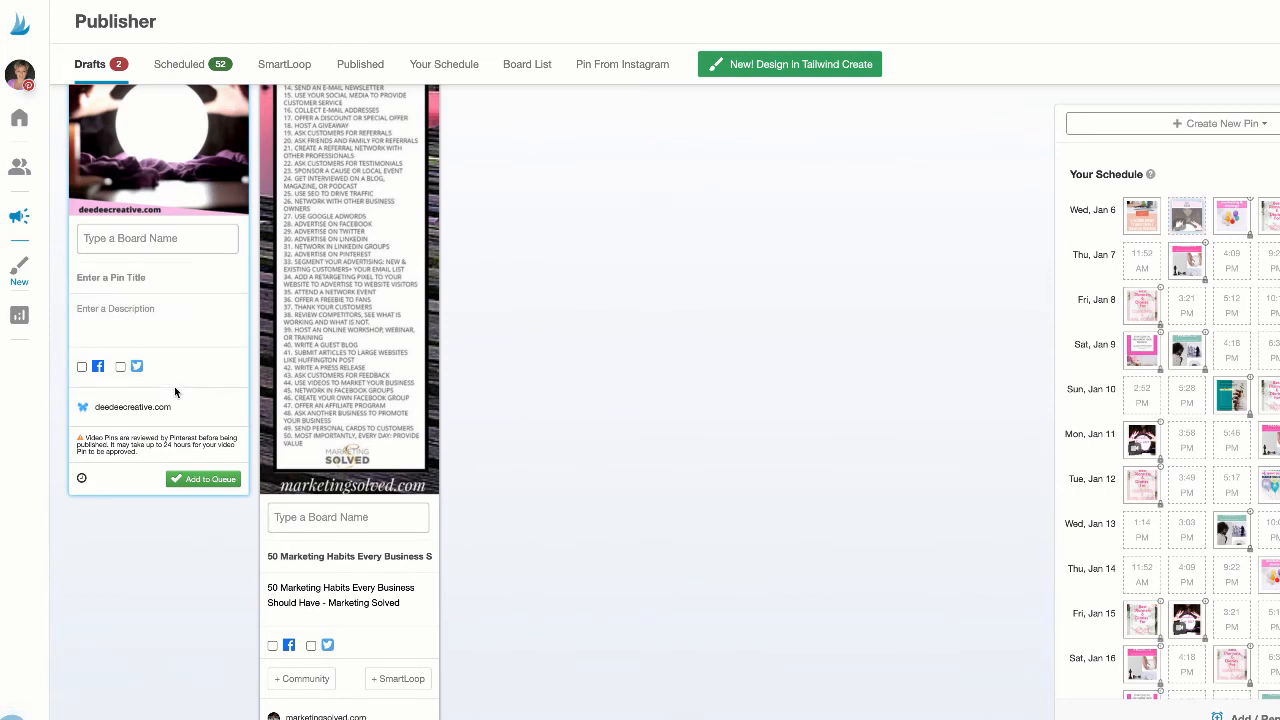
# Enter the Pinterest Predicts description in the video draft and break it into four short paragraphs.
pyautogui.click(168, 313)
pyautogui.write('Pinterest Predicts is a soon to be trending report for 2021. With Pinterest easily the best place to go to for inspiration and planning, Pinterest Predicts gives you a full report on trend predictions for the upcoming year. Filter your search by Audience or Topic and you can easily plan your marketing strategy for the year. Use the "not yet trending" report as your crystal ball into the future. Learn more with my follow along video tutorial.')
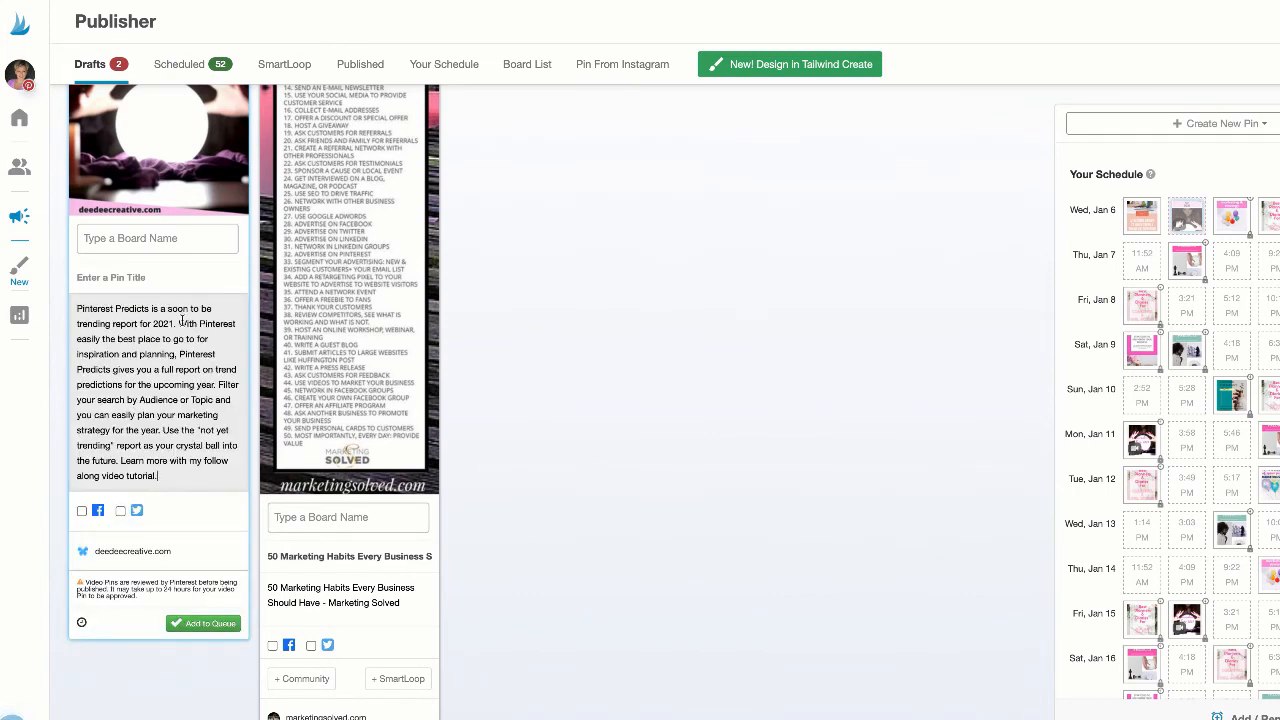
pyautogui.click(180, 317)
pyautogui.press('Return')
pyautogui.press('Return')
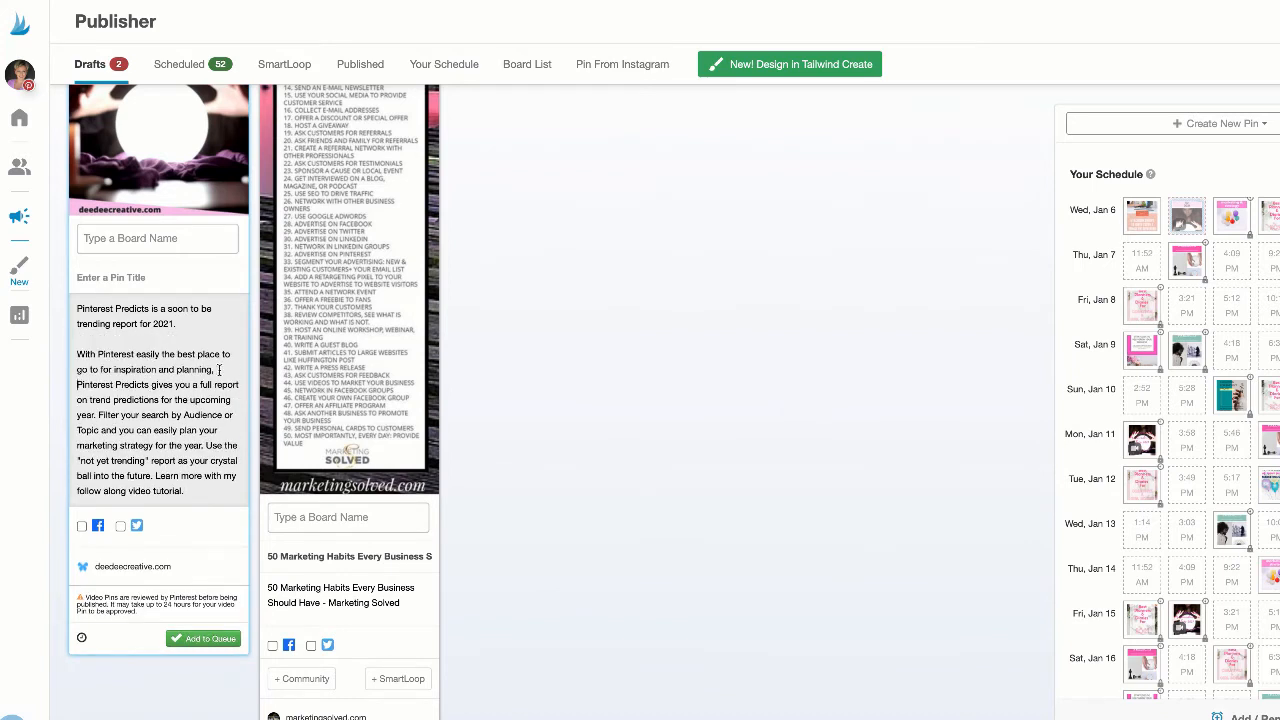
pyautogui.click(155, 277)
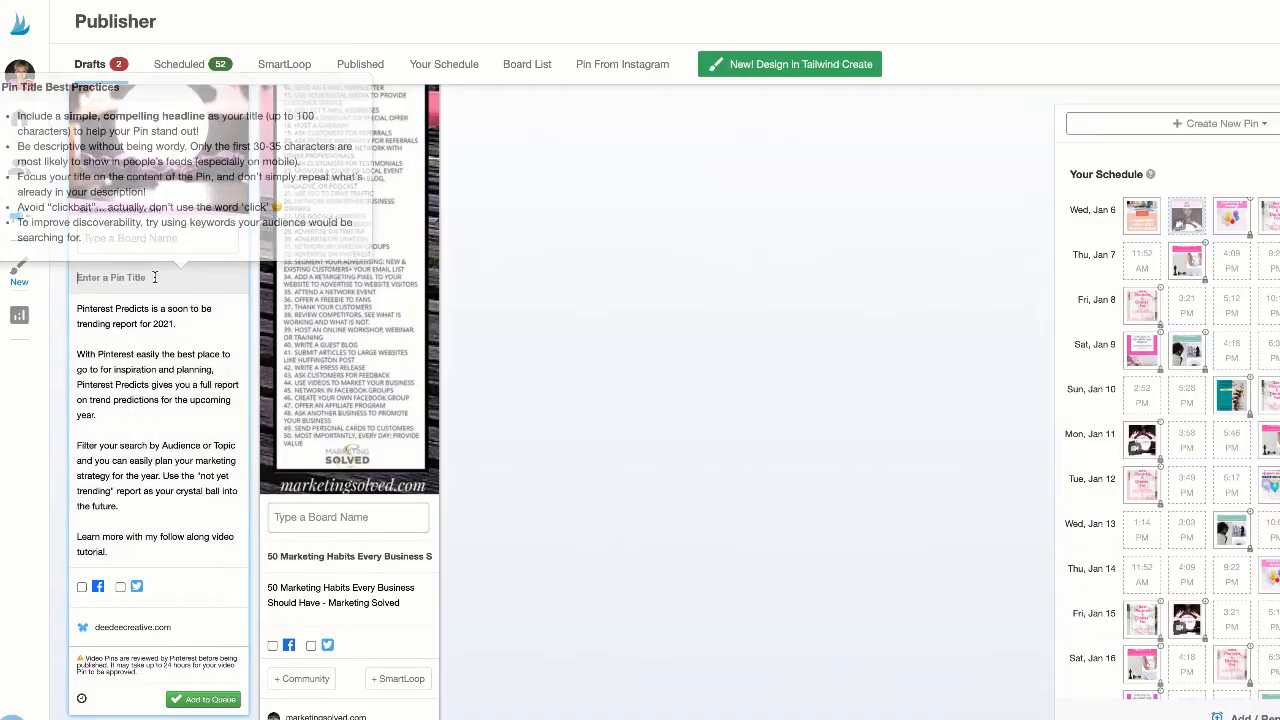
# Replace the video draft's source URL with the blog post link ending in 'trends-with-pinterest/'.
pyautogui.click(174, 627)
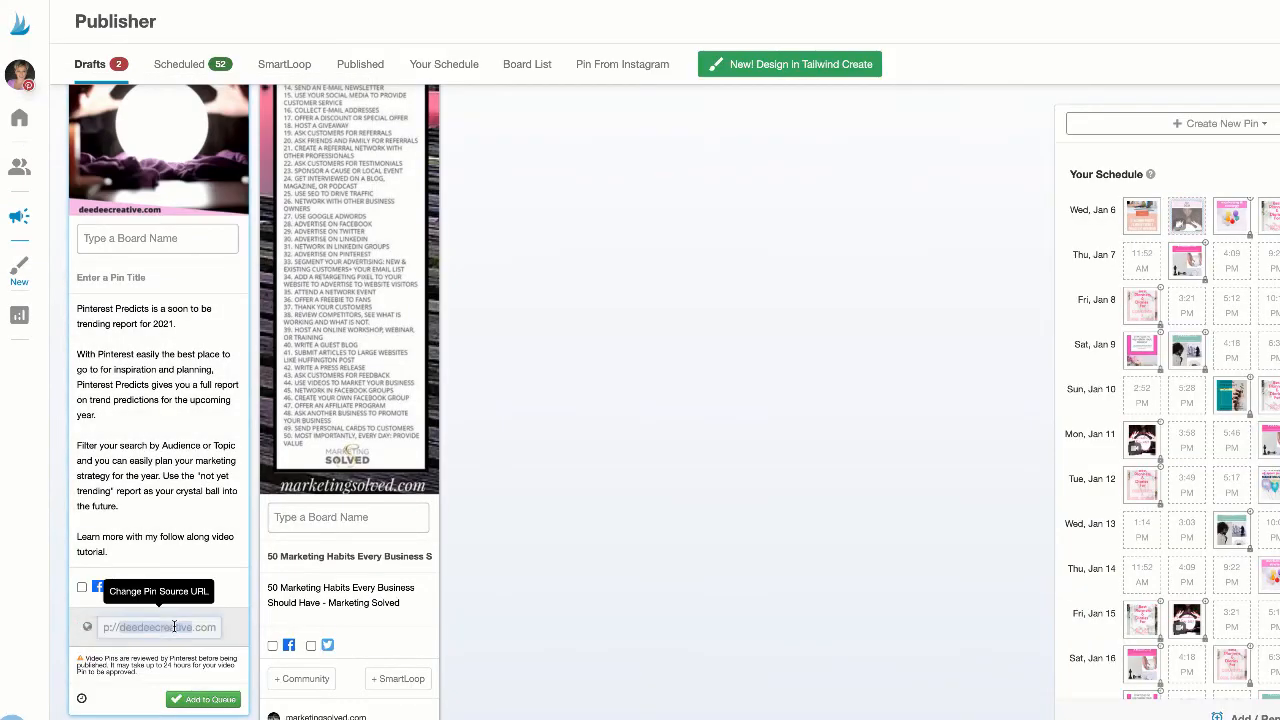
pyautogui.hotkey('ctrl', 'a')
pyautogui.press('BackSpace')
pyautogui.hotkey('ctrl', 'v')
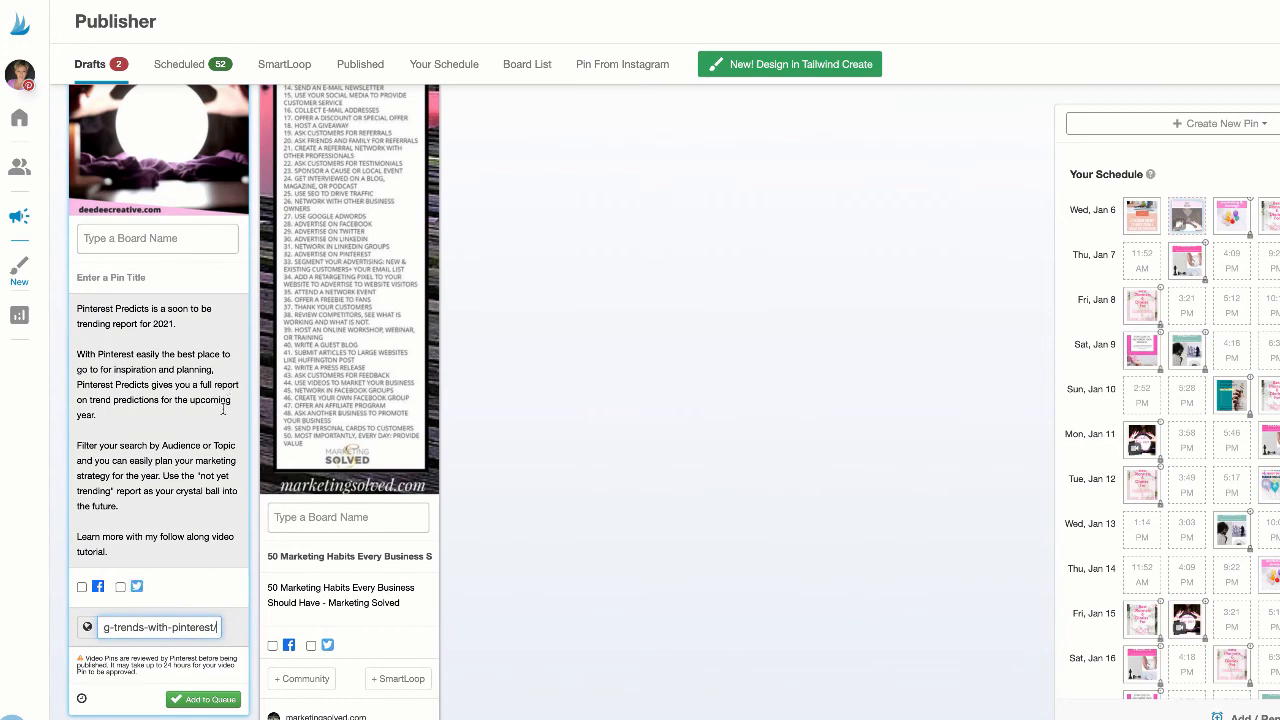
# Title the video draft 'Find Your Future Marketing Trends', removing the pasted 'Pinterest Predicts -' prefix and the closing period.
pyautogui.scroll(2, 210, 412)
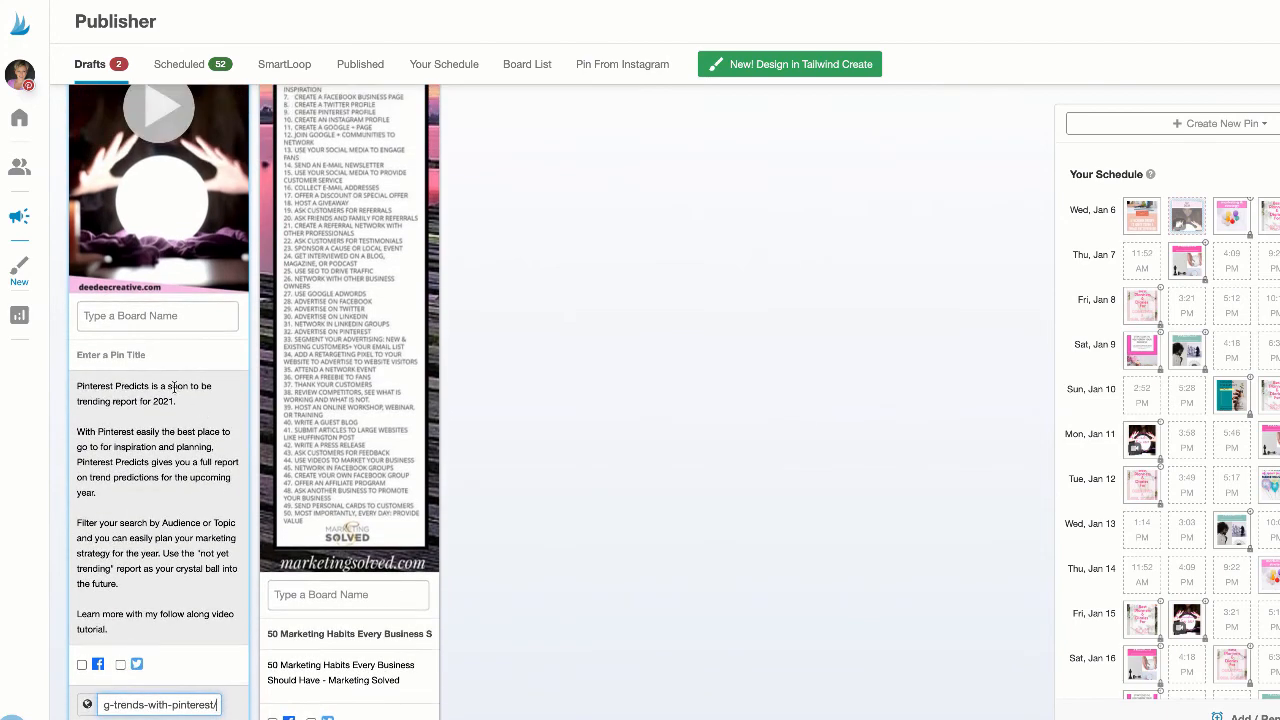
pyautogui.scroll(3, 175, 388)
pyautogui.scroll(-2, 175, 392)
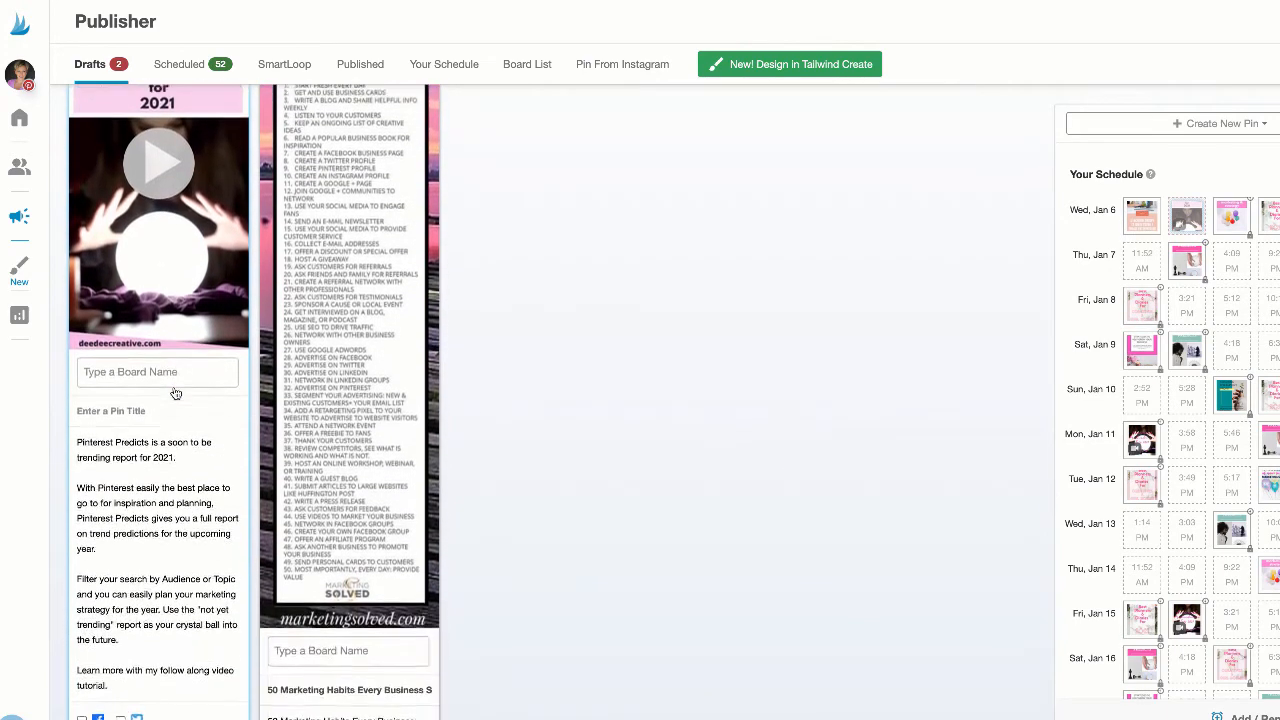
pyautogui.click(161, 396)
pyautogui.hotkey('ctrl', 'v')
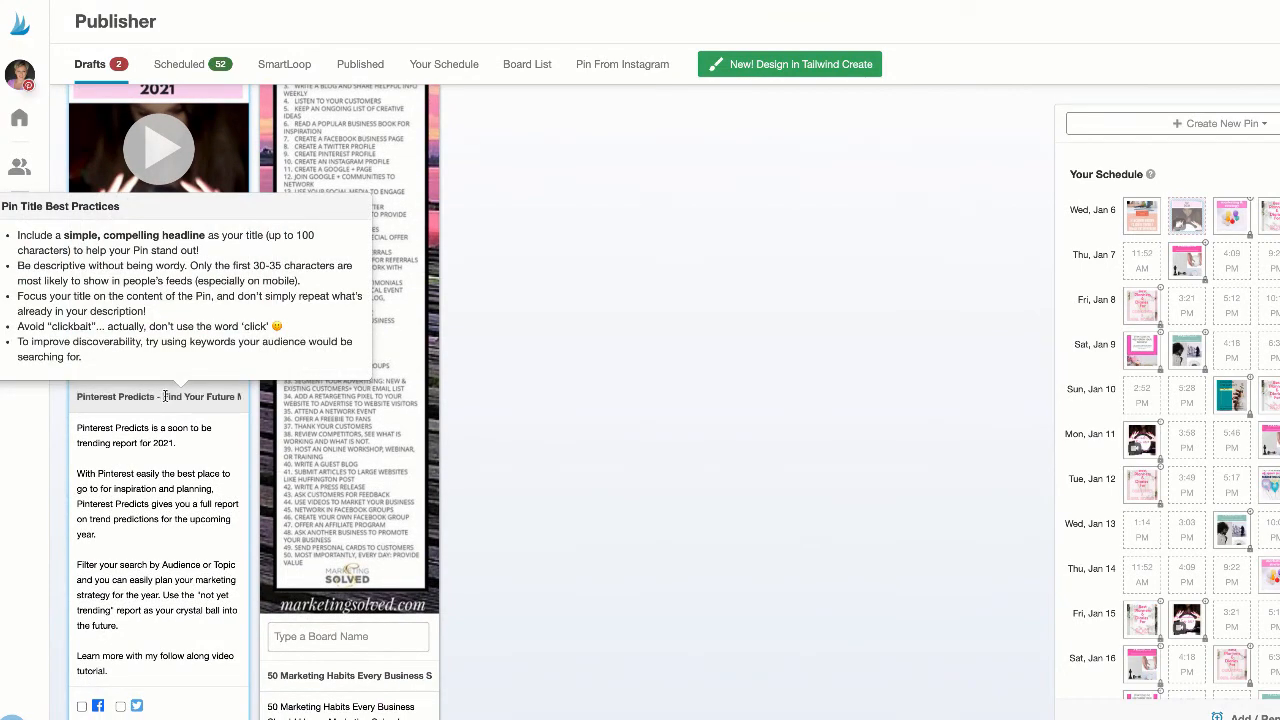
pyautogui.moveTo(165, 396); pyautogui.dragTo(77, 396)
pyautogui.press('BackSpace')
pyautogui.click(197, 441)
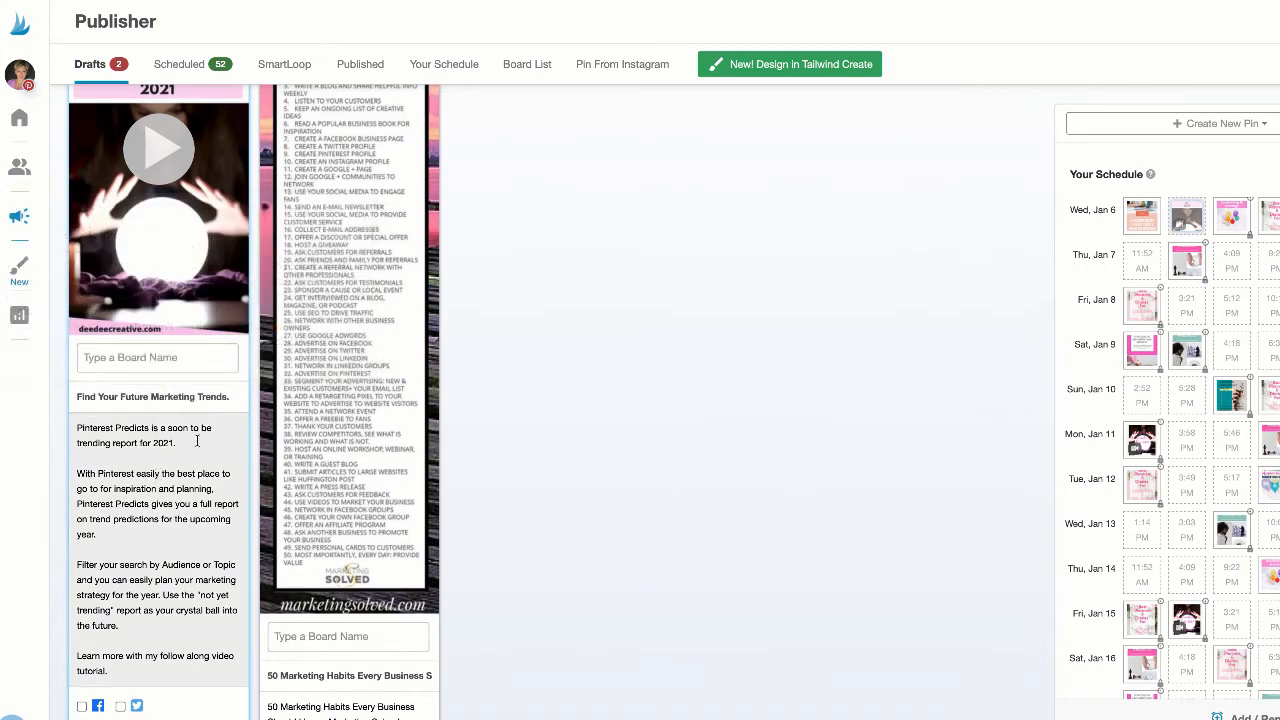
pyautogui.click(236, 397)
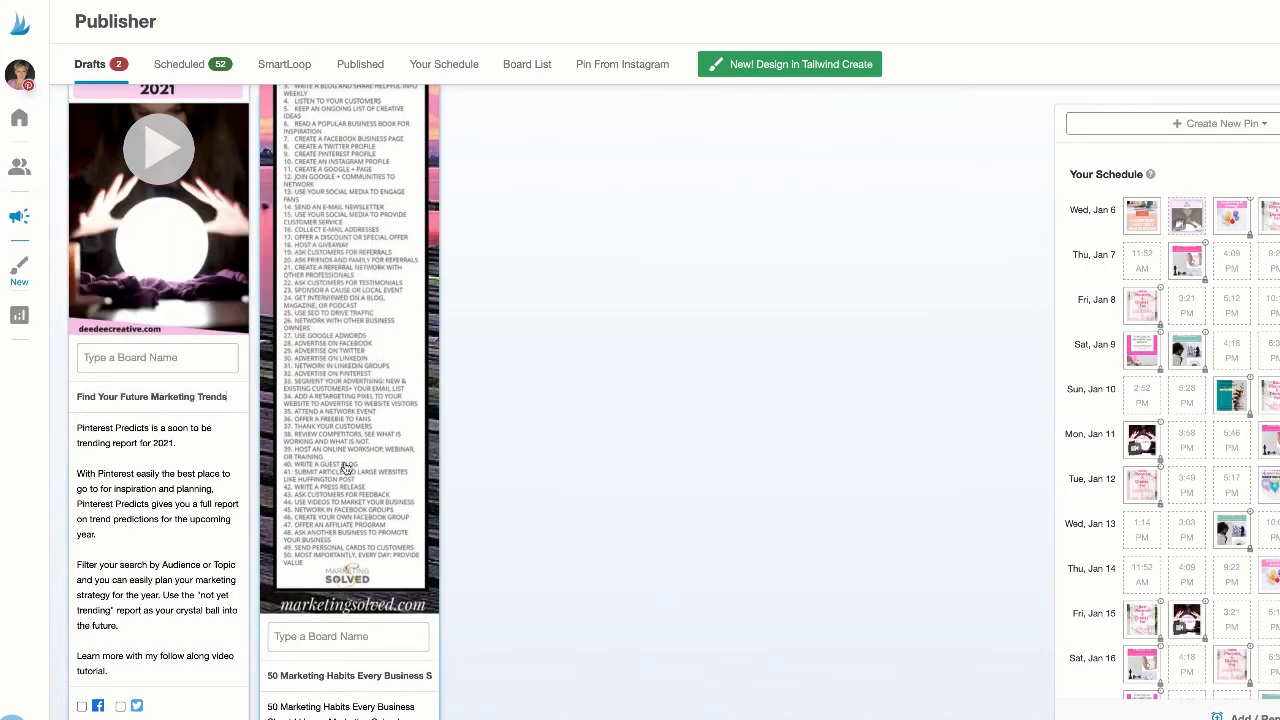
# Assign the video draft to the Pinterest Group Boards list, Blog - DeeDee Creative, and seven group boards from Mind Your Business to Girl Boss Group Board.
pyautogui.click(188, 358)
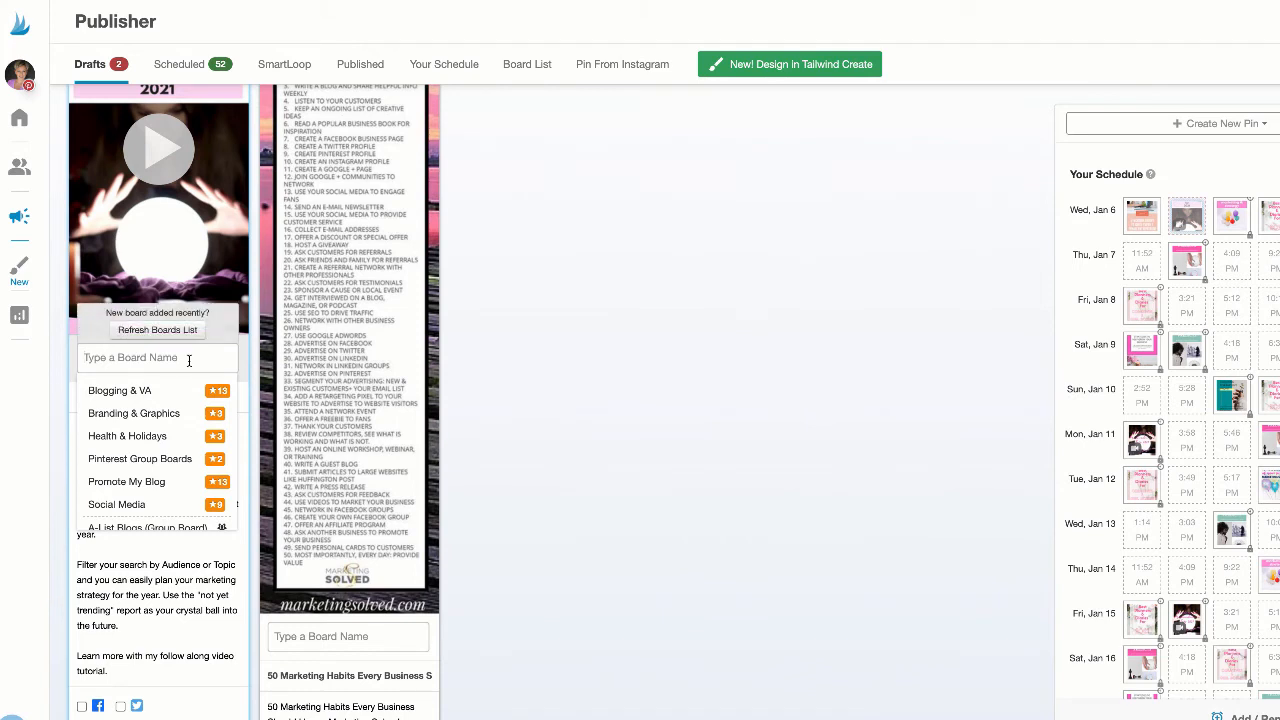
pyautogui.click(172, 458)
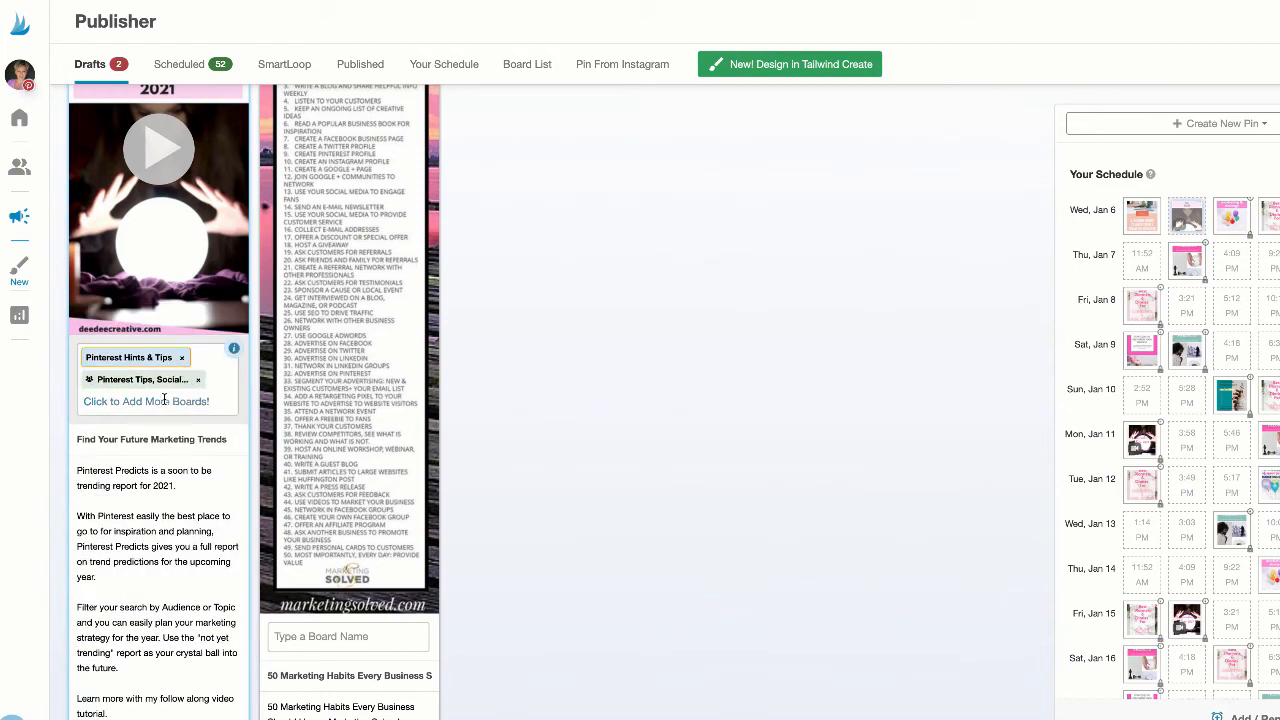
pyautogui.click(162, 401)
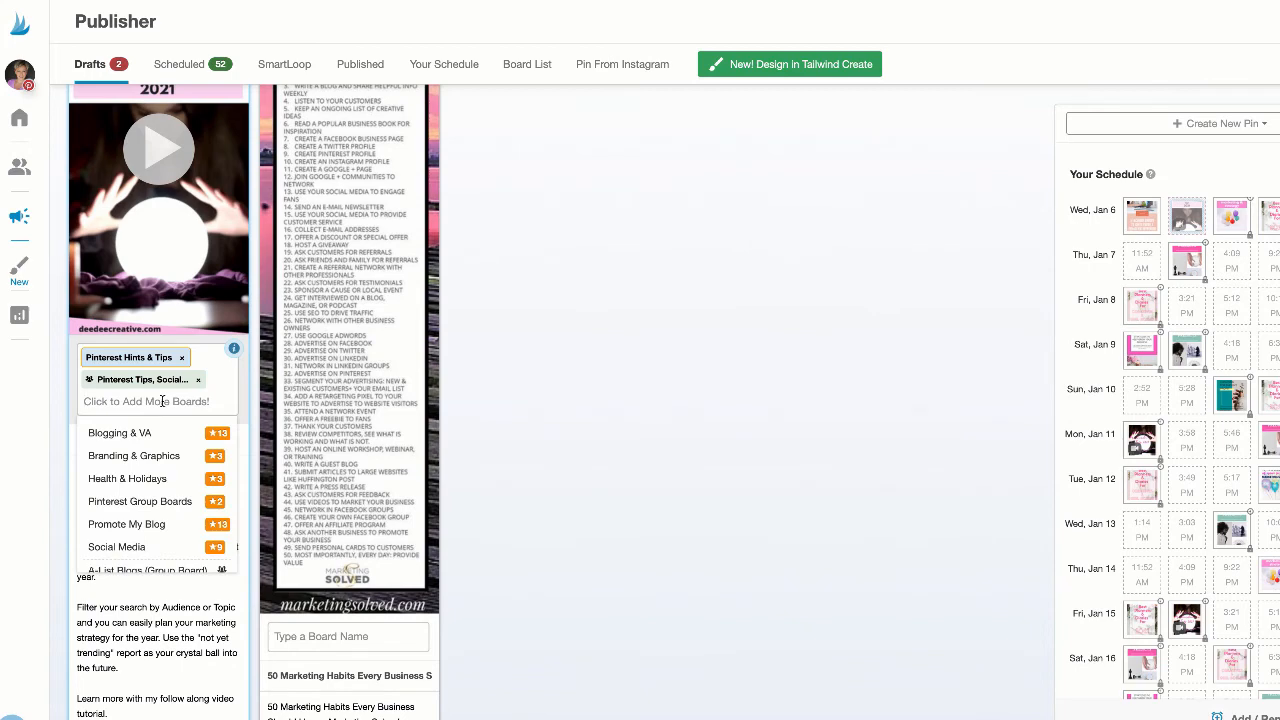
pyautogui.write('d')
pyautogui.click(165, 433)
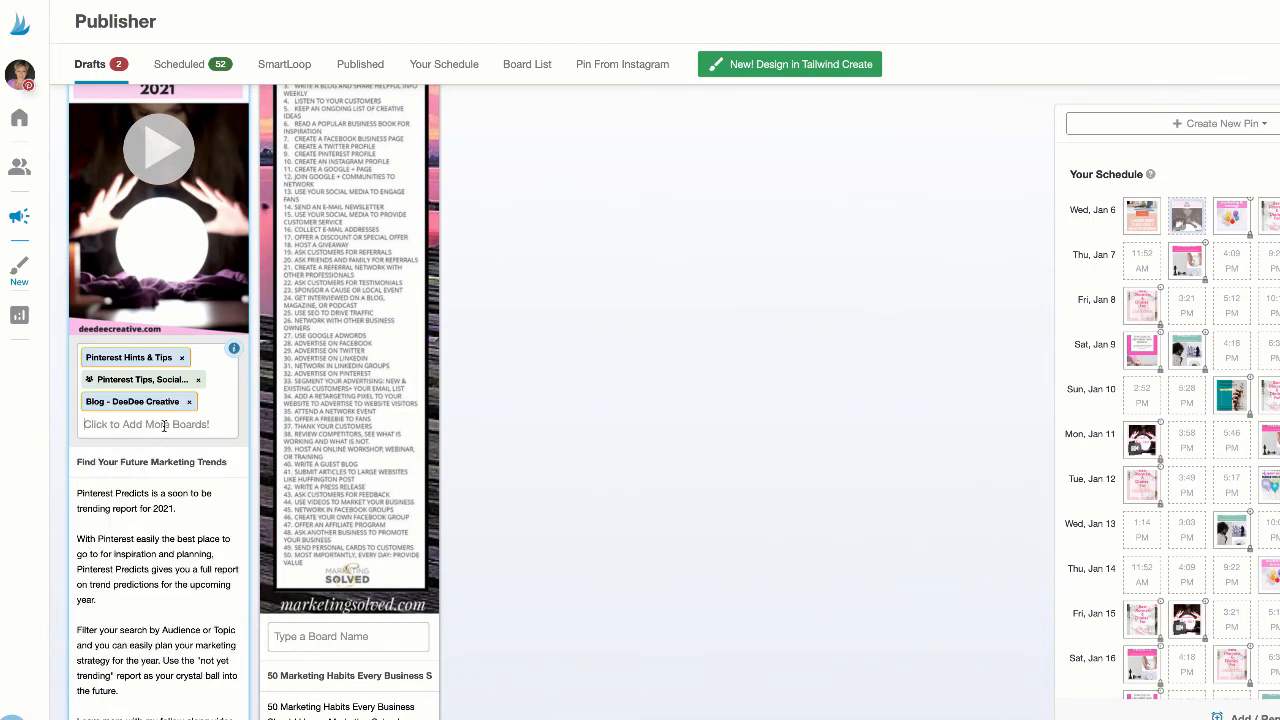
pyautogui.click(164, 426)
pyautogui.click(212, 452)
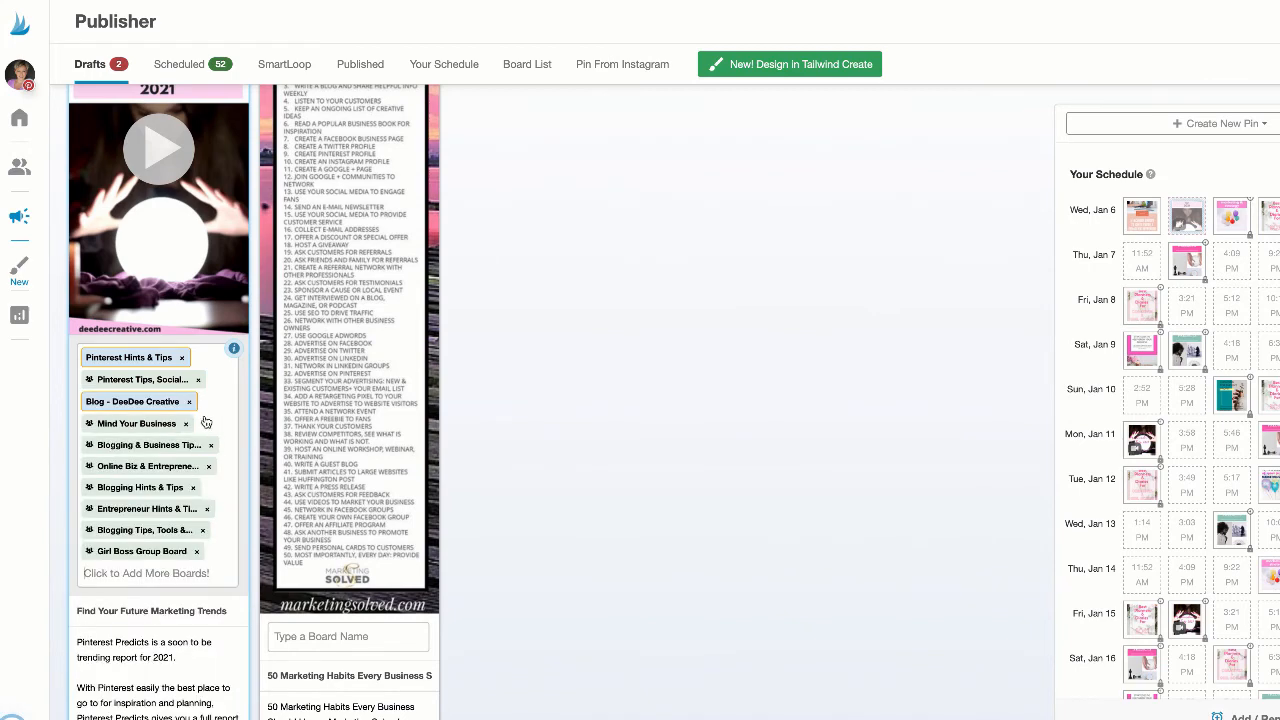
# Schedule the video draft across its boards in open time slots, starting Jan 6, 2021 at 3:03 PM with a minimum interval of 4 days.
pyautogui.scroll(-2, 206, 415)
pyautogui.scroll(-1, 206, 415)
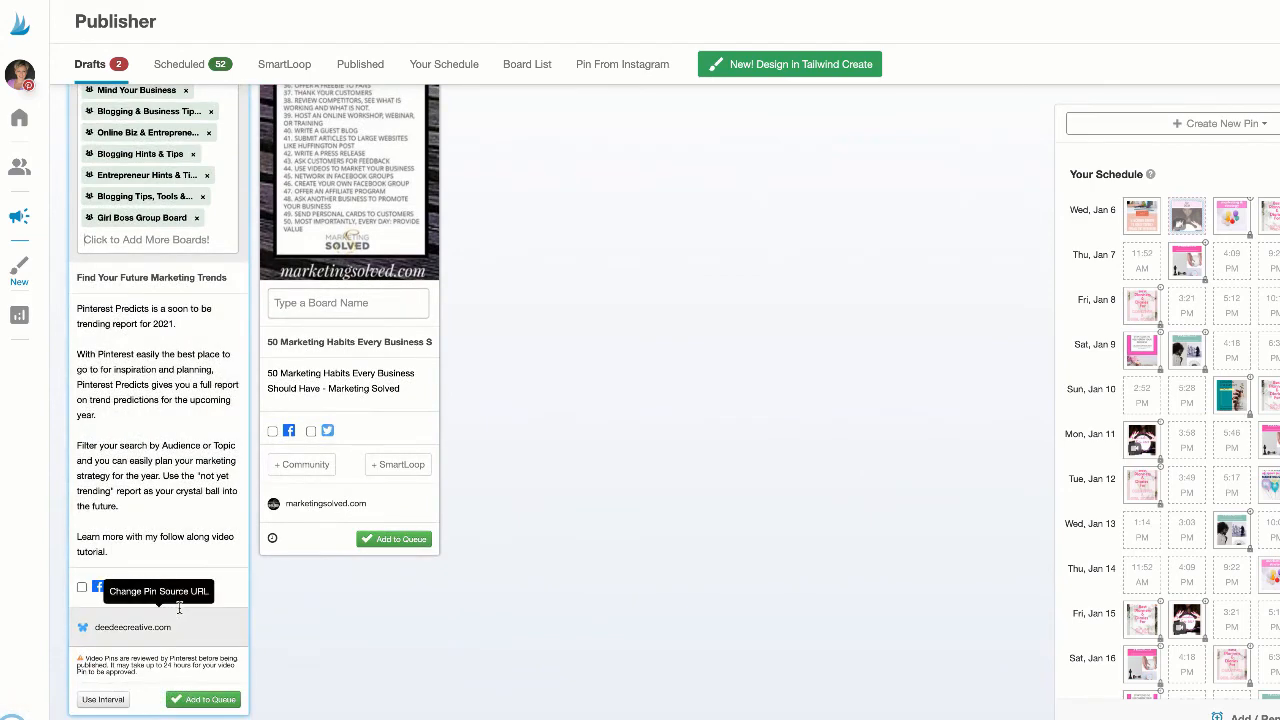
pyautogui.scroll(-2, 187, 598)
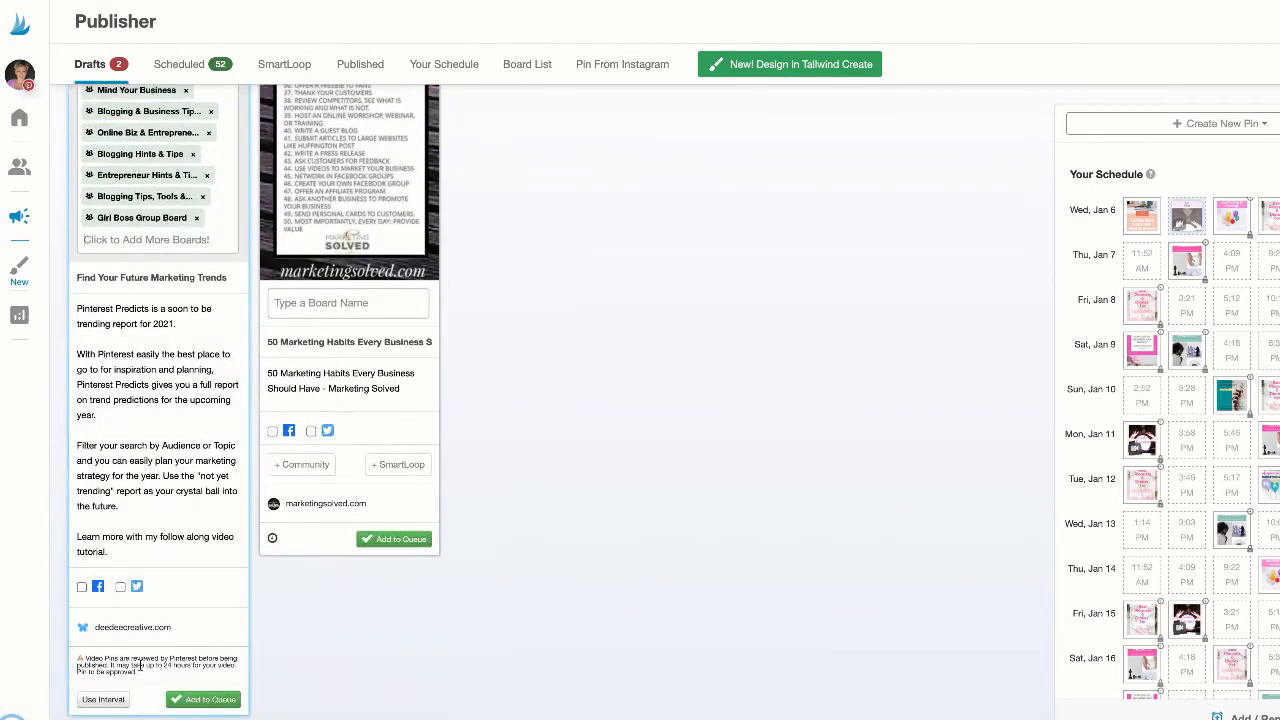
pyautogui.click(104, 699)
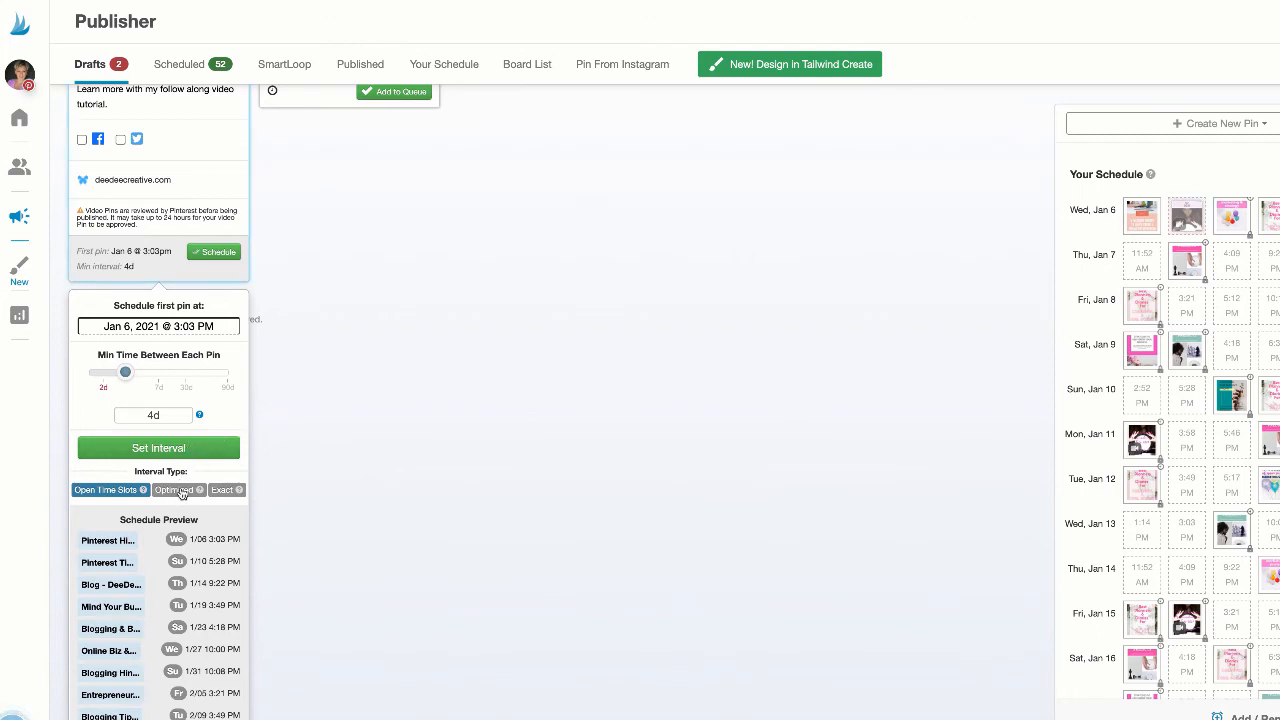
pyautogui.click(178, 448)
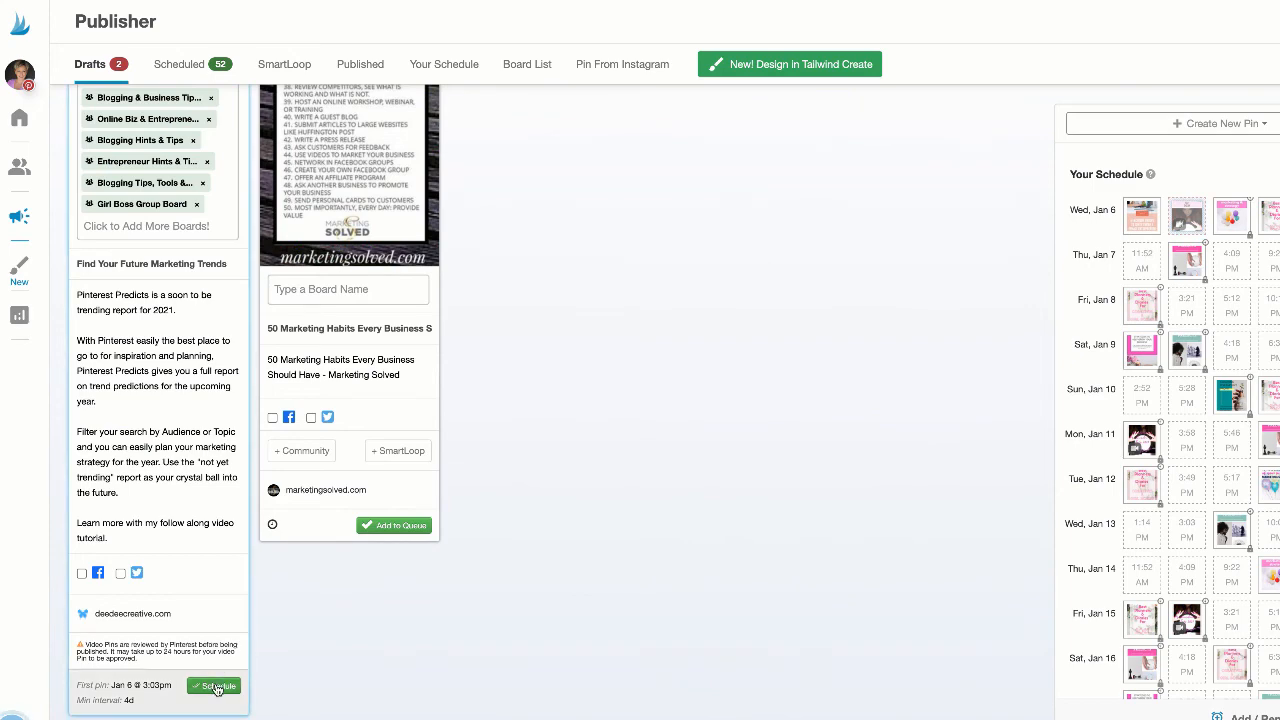
pyautogui.click(216, 689)
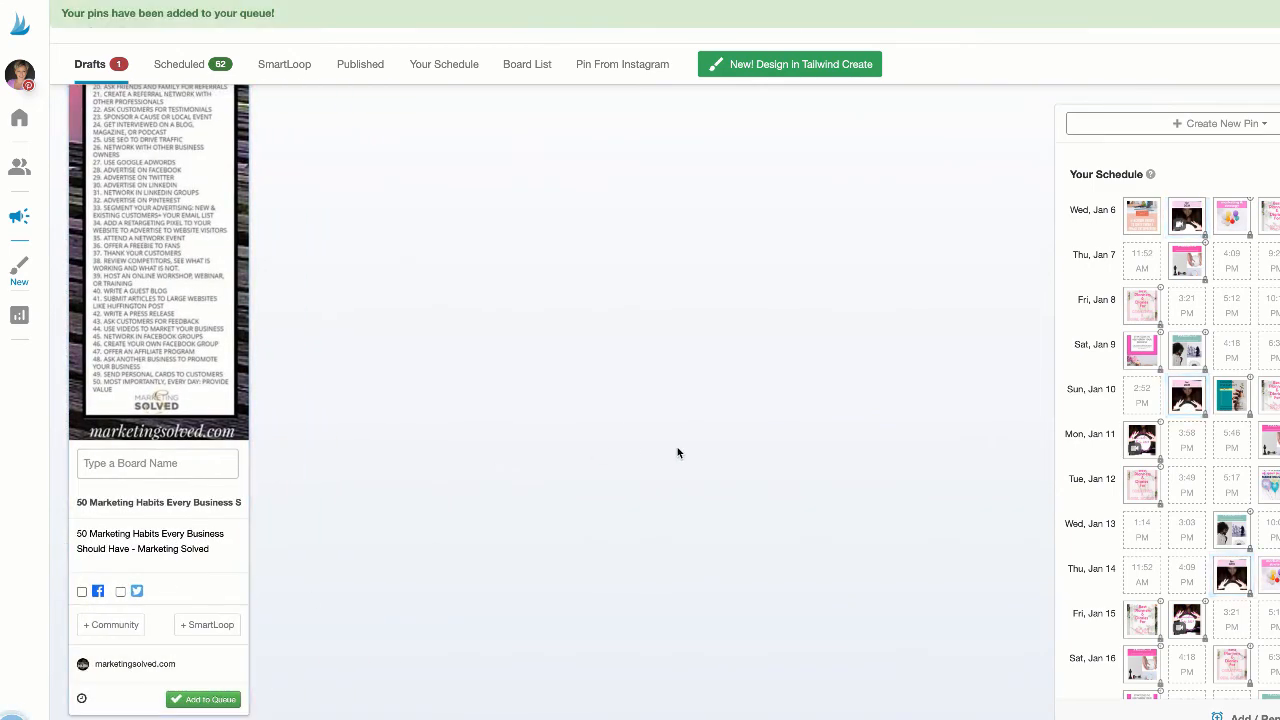
pyautogui.moveTo(1190, 234)
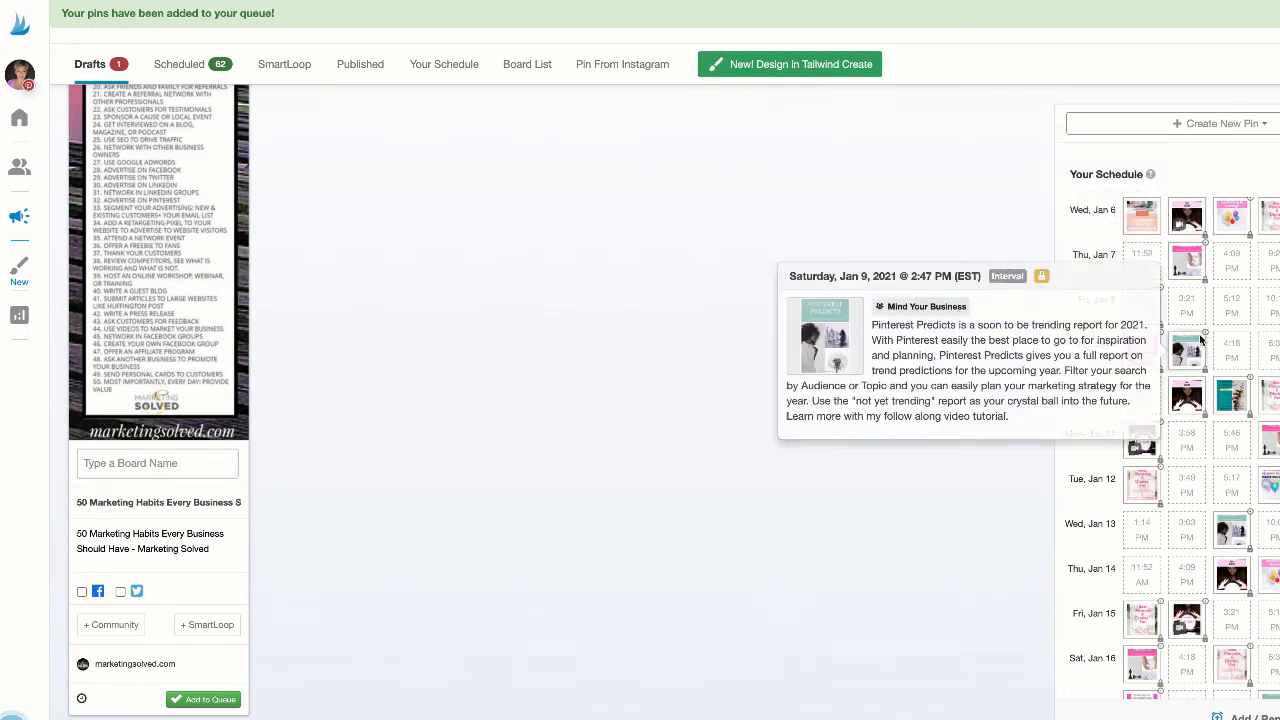